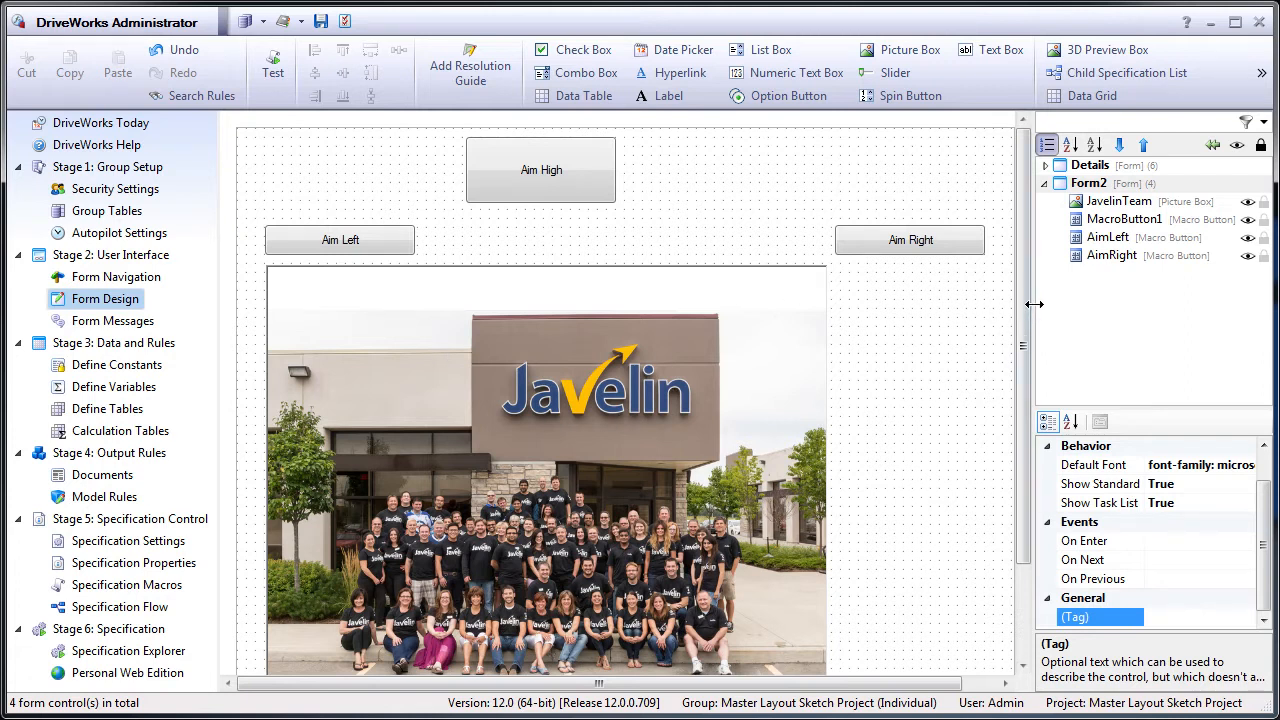
Step: Narrow the form design area to check how the existing controls respond to the changing width
drag(1034, 304, 1003, 323)
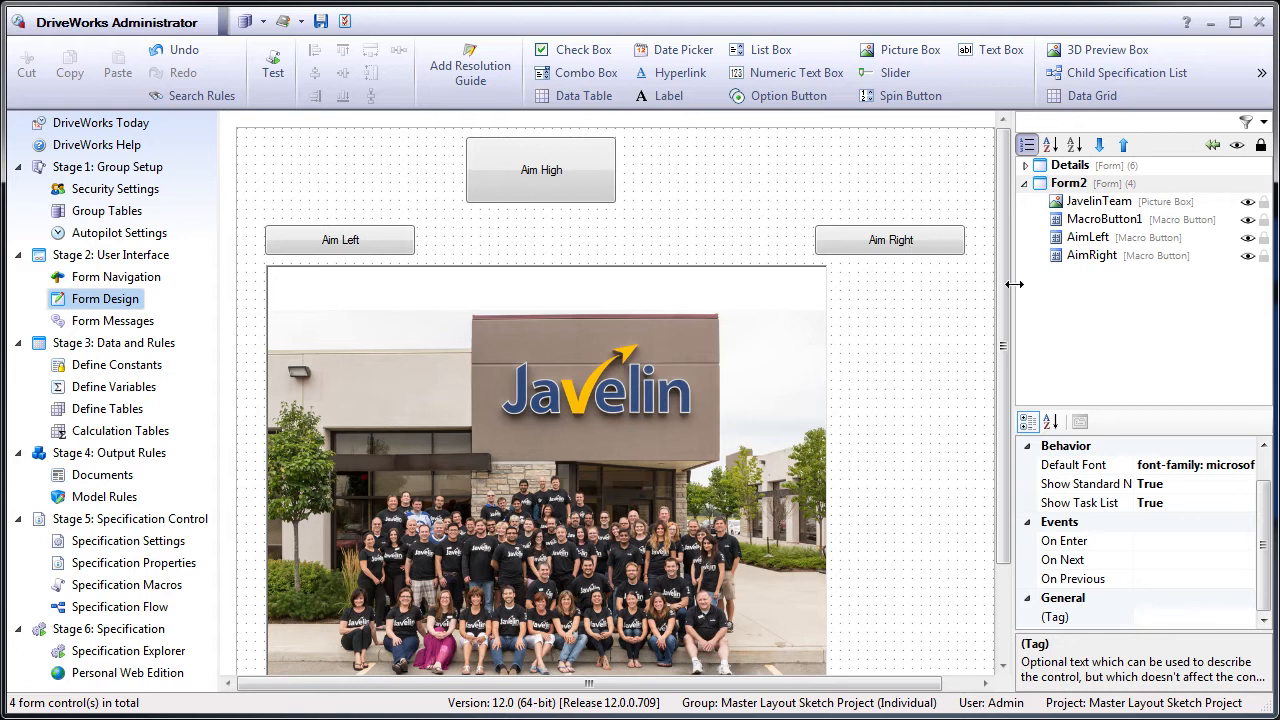
drag(1014, 284, 976, 296)
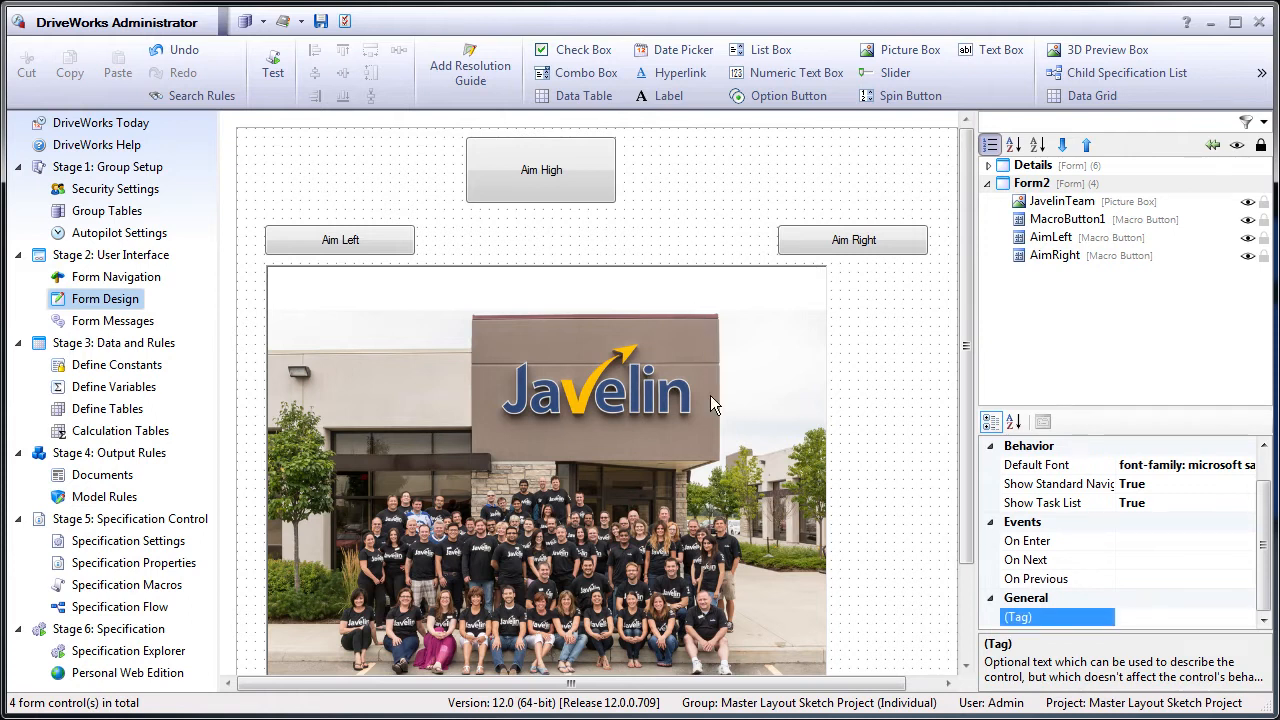
Step: Make the JavelinTeam picture box's width dynamic with the rule DWFormContainerWidth-30, and narrow the form area slightly to check it
click(680, 412)
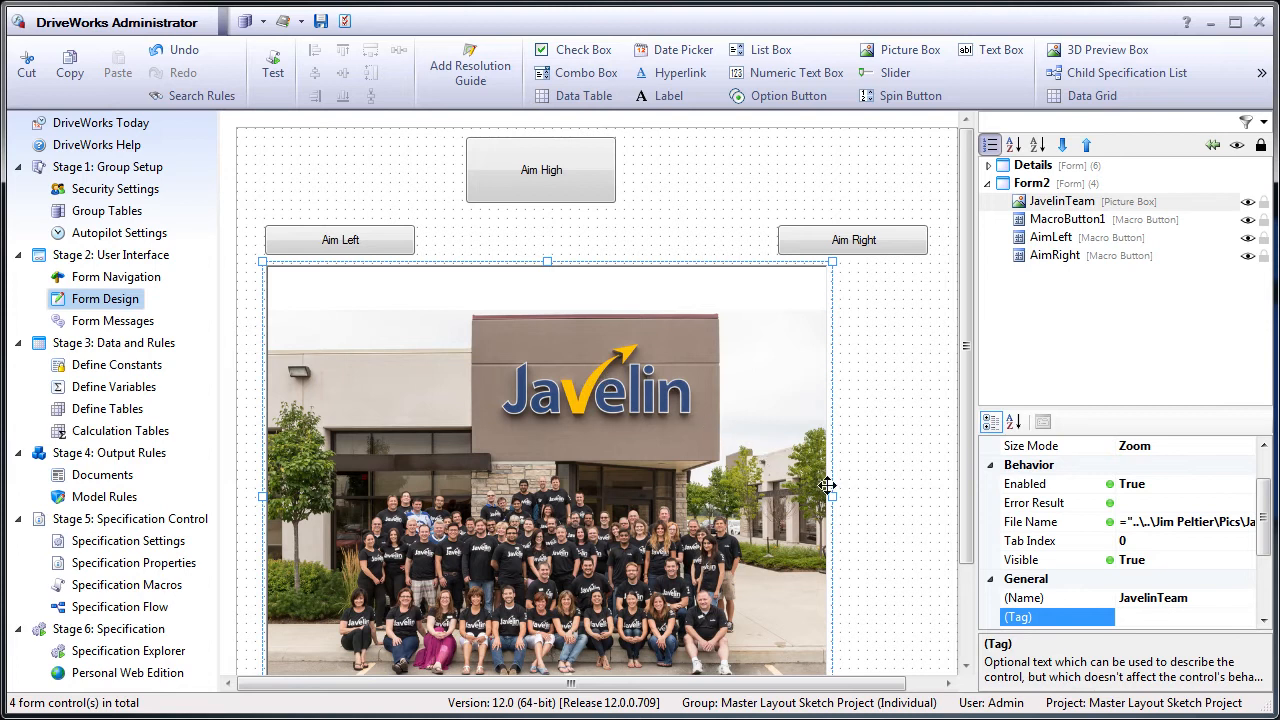
drag(1264, 523, 1266, 578)
click(1178, 617)
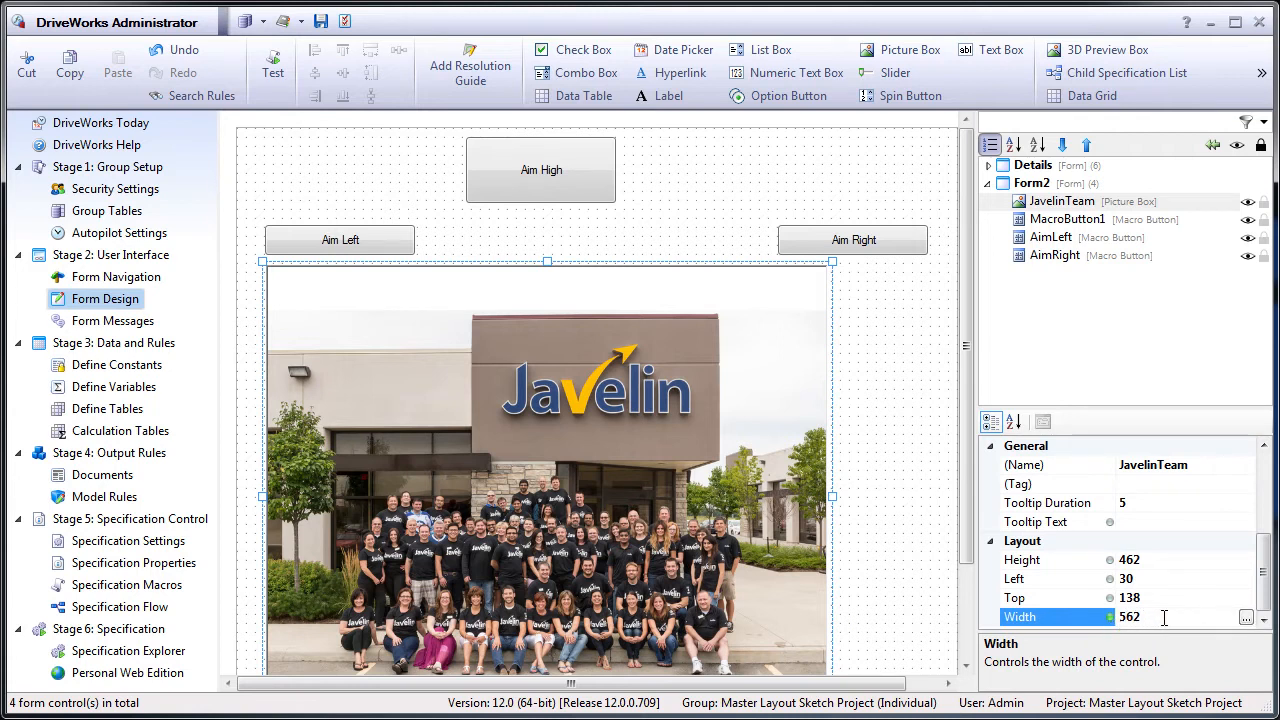
click(1245, 618)
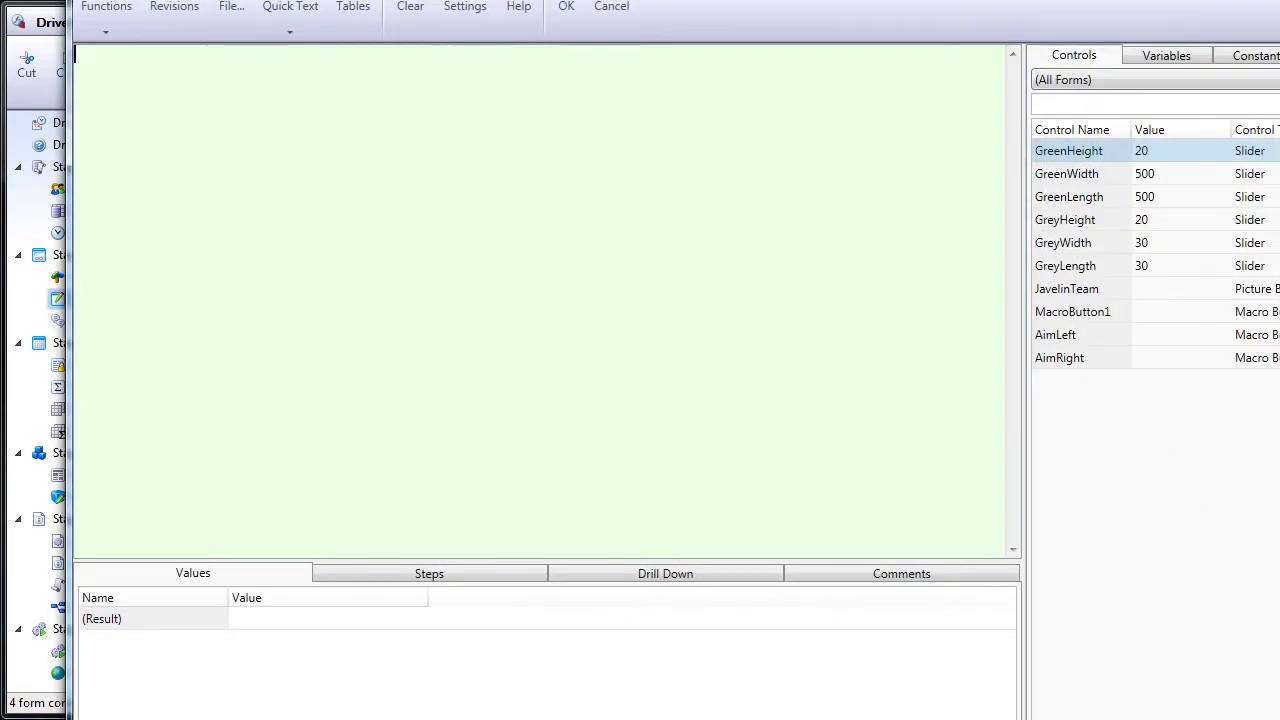
drag(1279, 0, 1009, 190)
drag(850, 204, 955, 95)
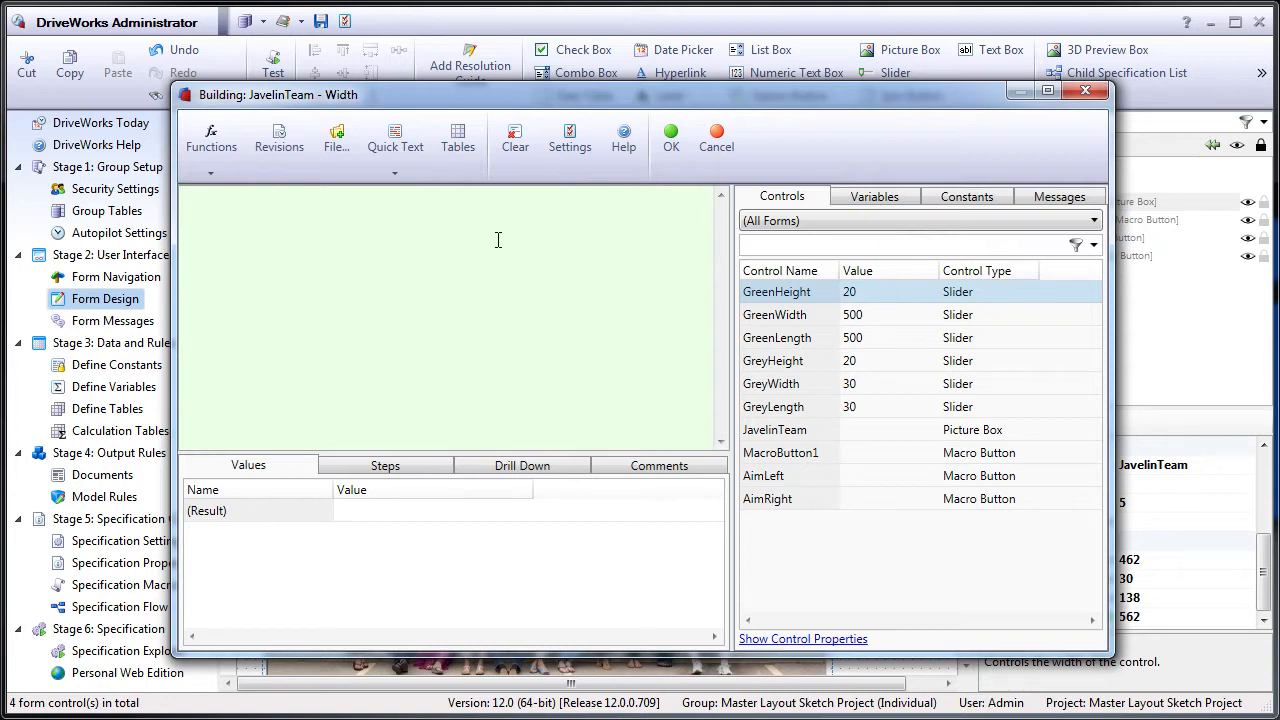
text(dw)
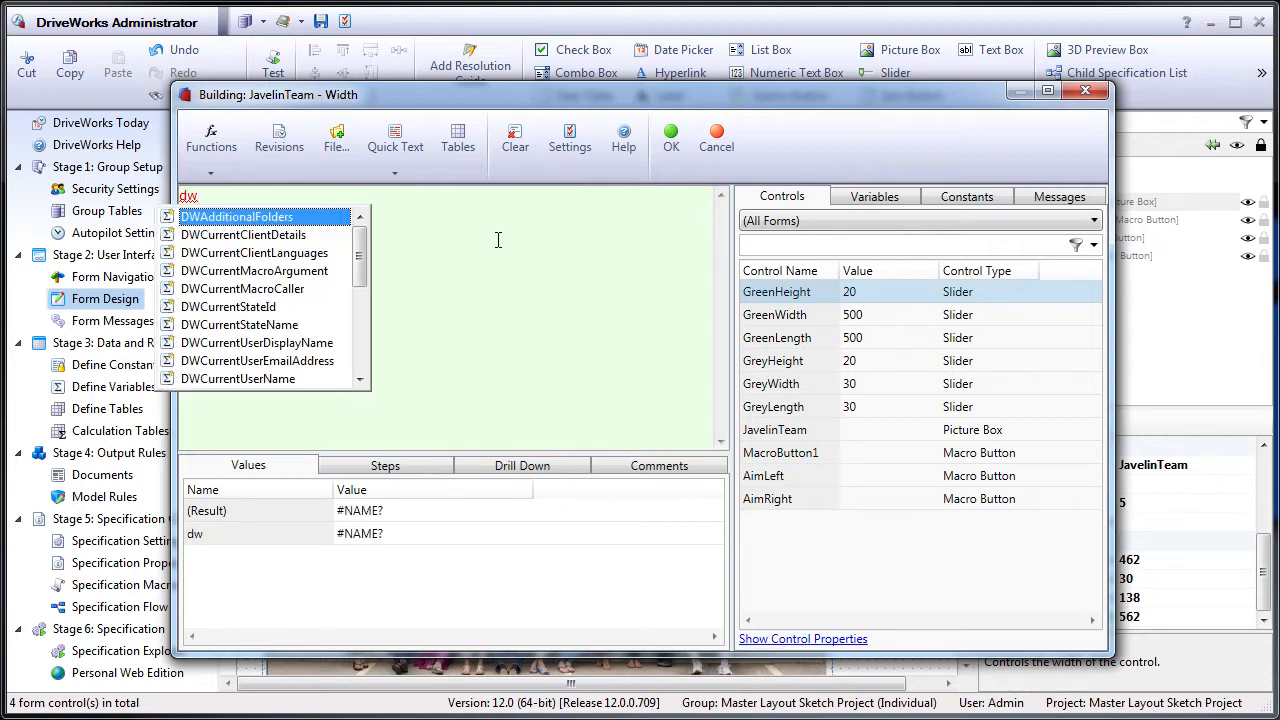
text(fo)
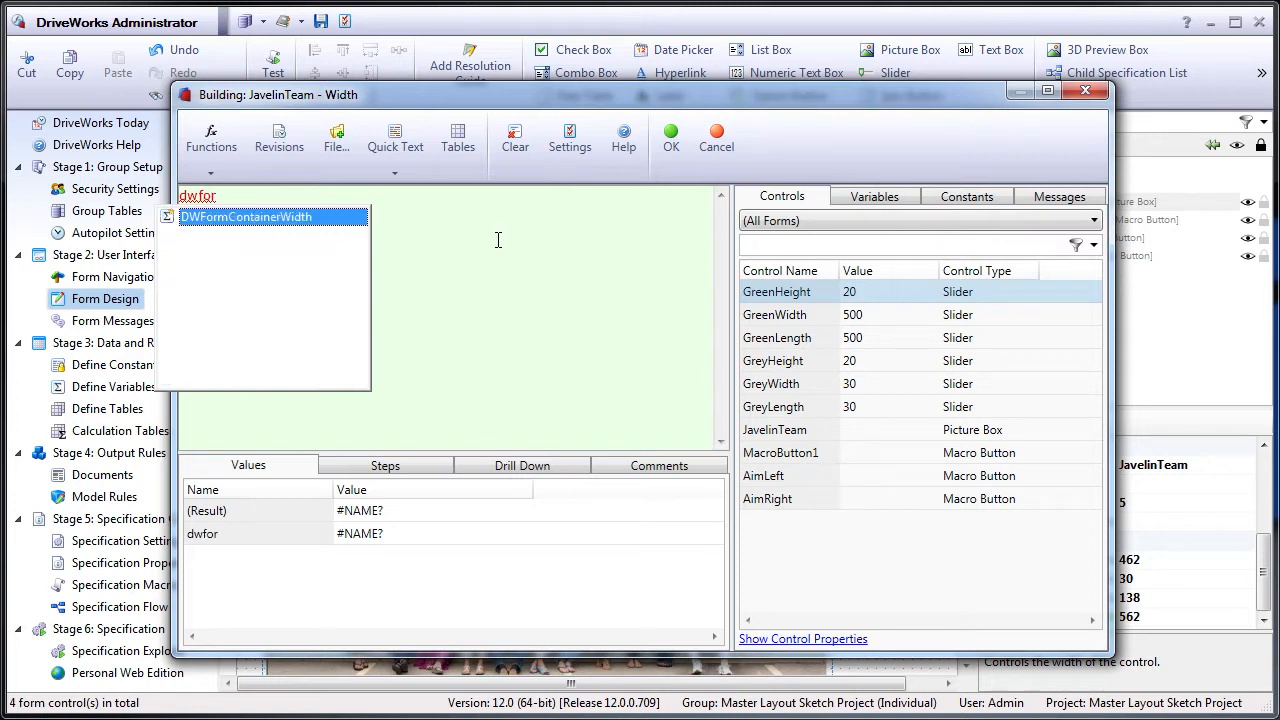
text(r)
key(Return)
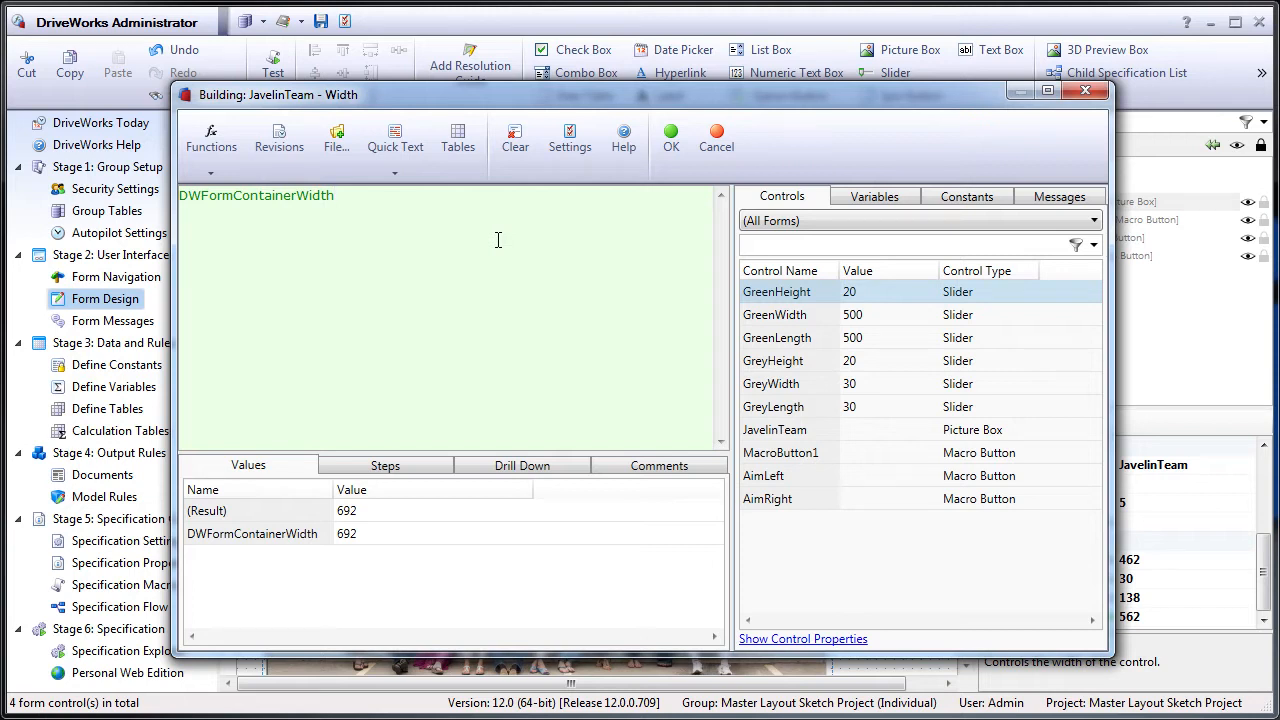
text(-30)
click(675, 150)
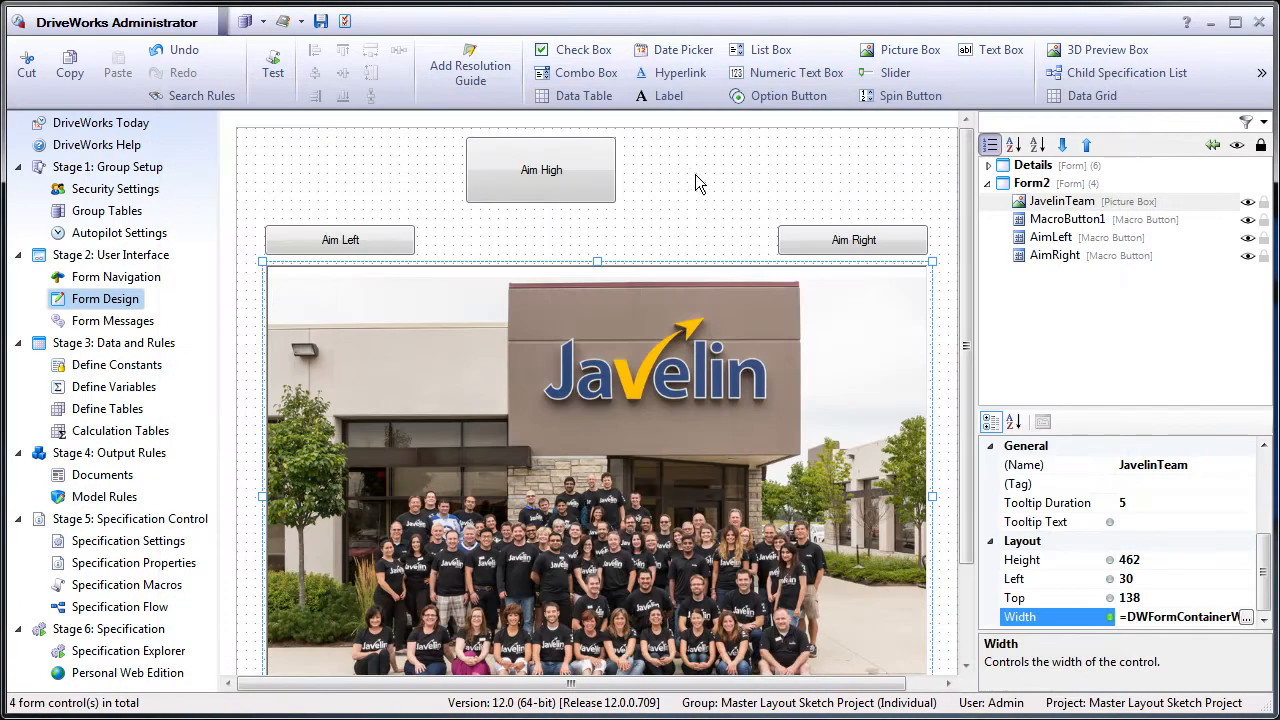
click(696, 176)
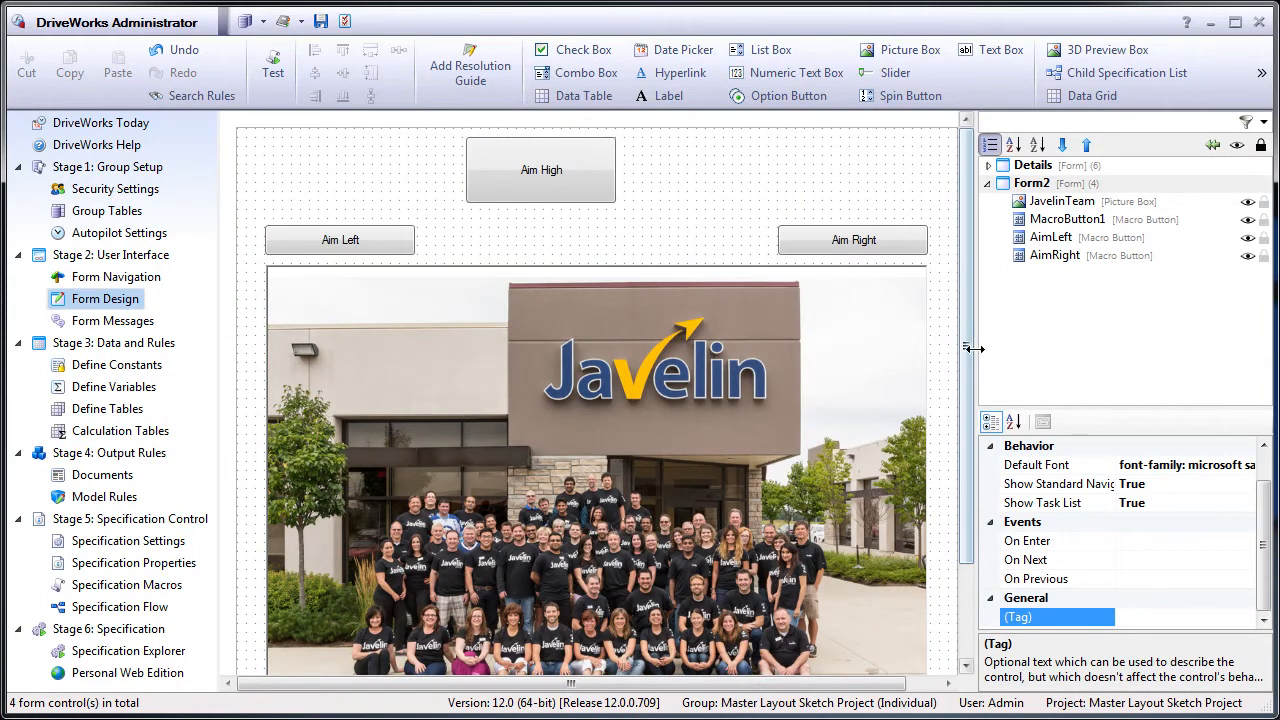
mouse_move(974, 349)
mouse_down()
mouse_move(1094, 346)
mouse_move(820, 348)
mouse_move(1078, 346)
mouse_move(955, 346)
mouse_move(966, 349)
mouse_up()
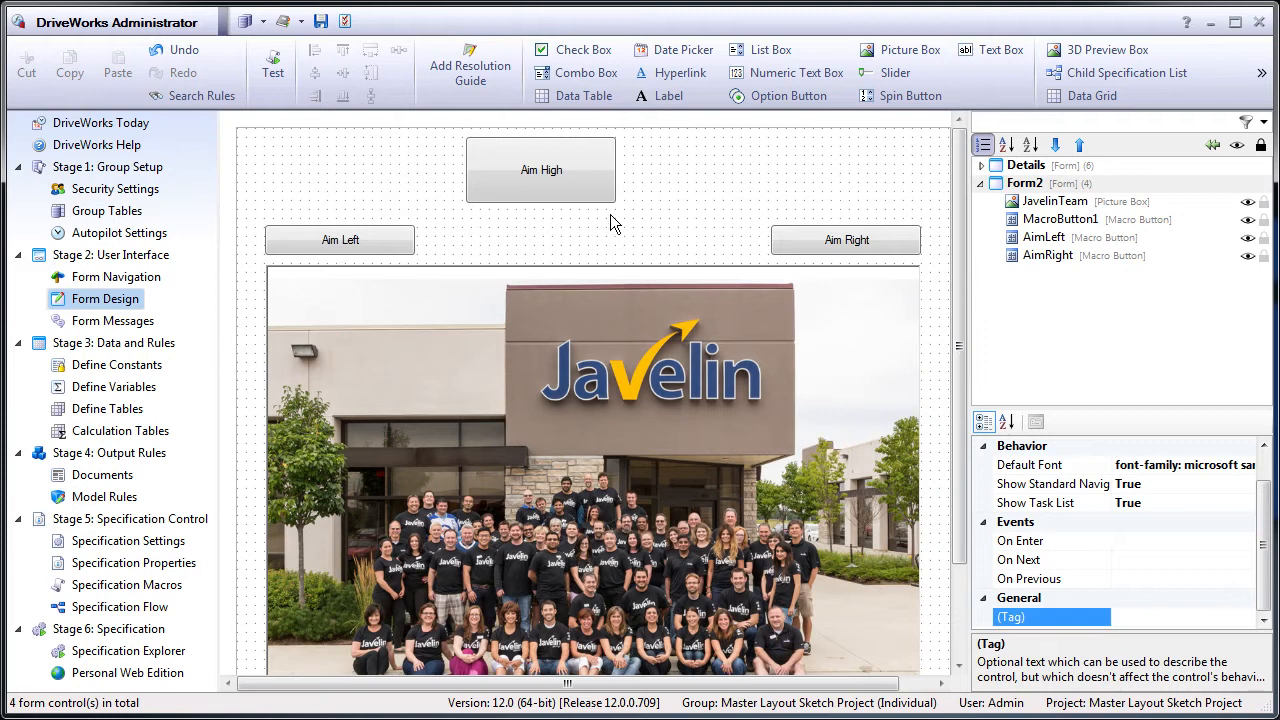
Step: Make the Aim High button's Left property dynamic with the rule DWFormContainerWidth-75
click(555, 192)
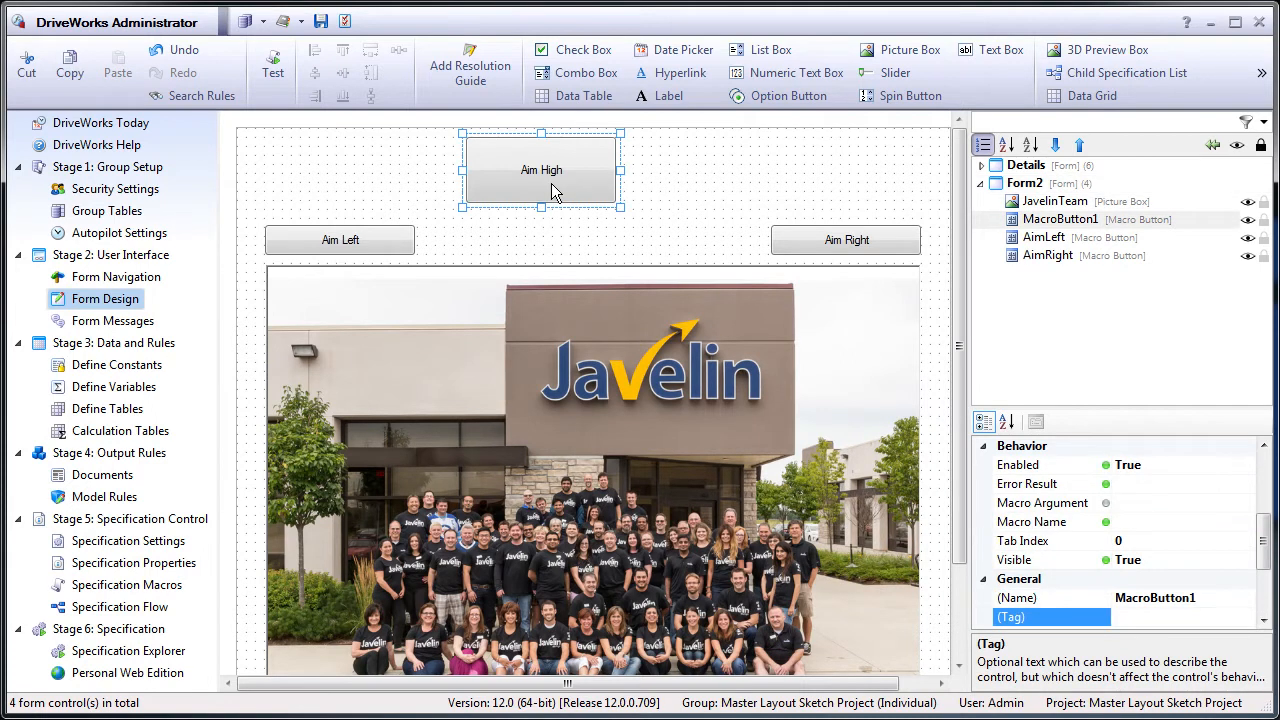
drag(1266, 545, 1266, 588)
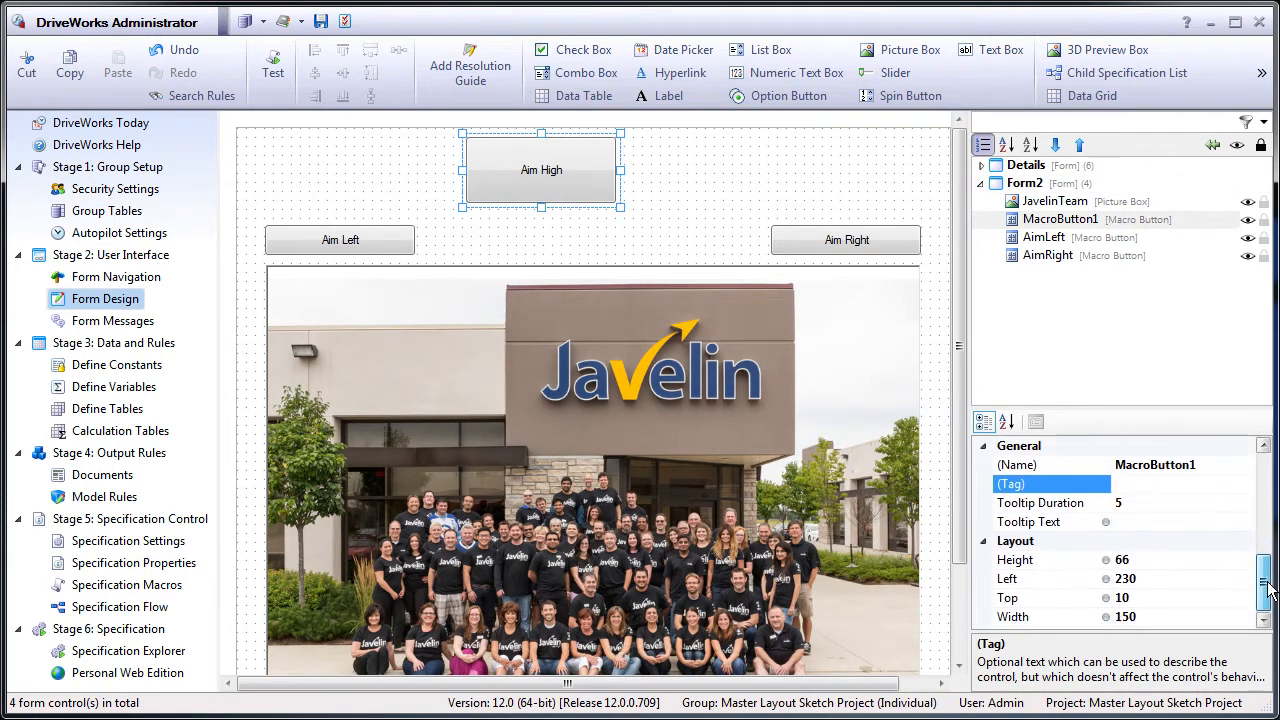
click(1141, 618)
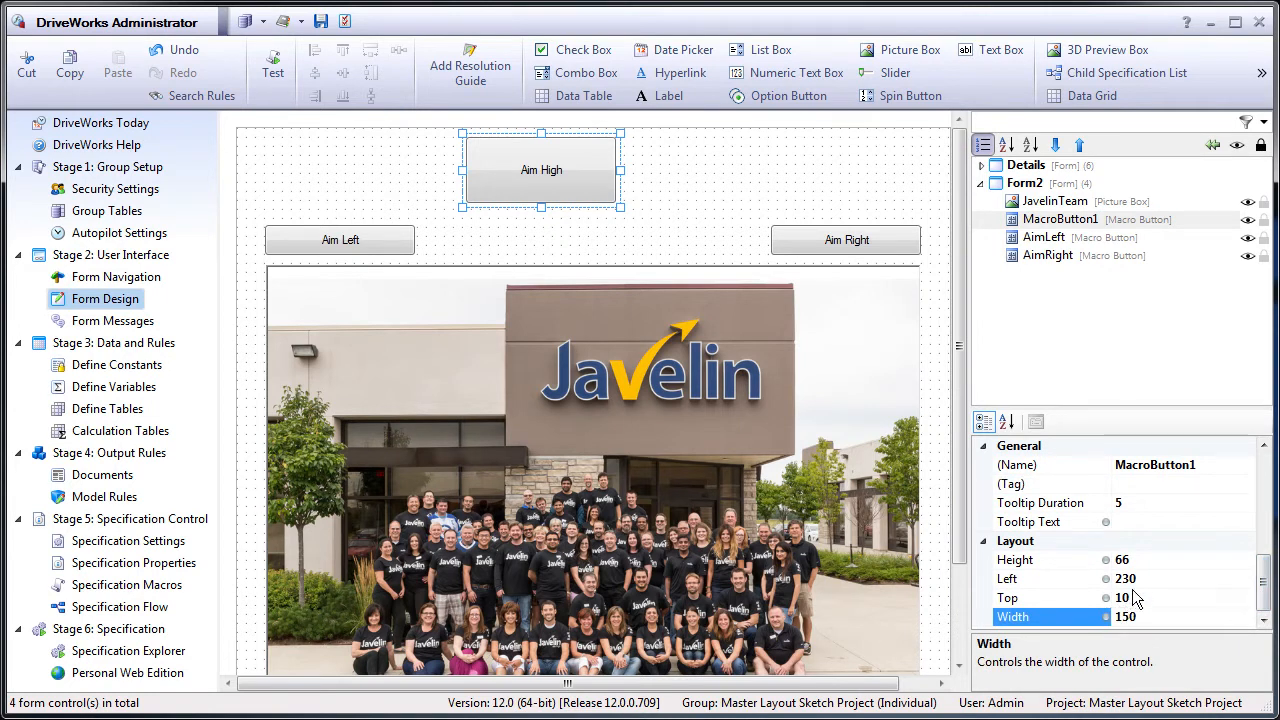
click(1150, 581)
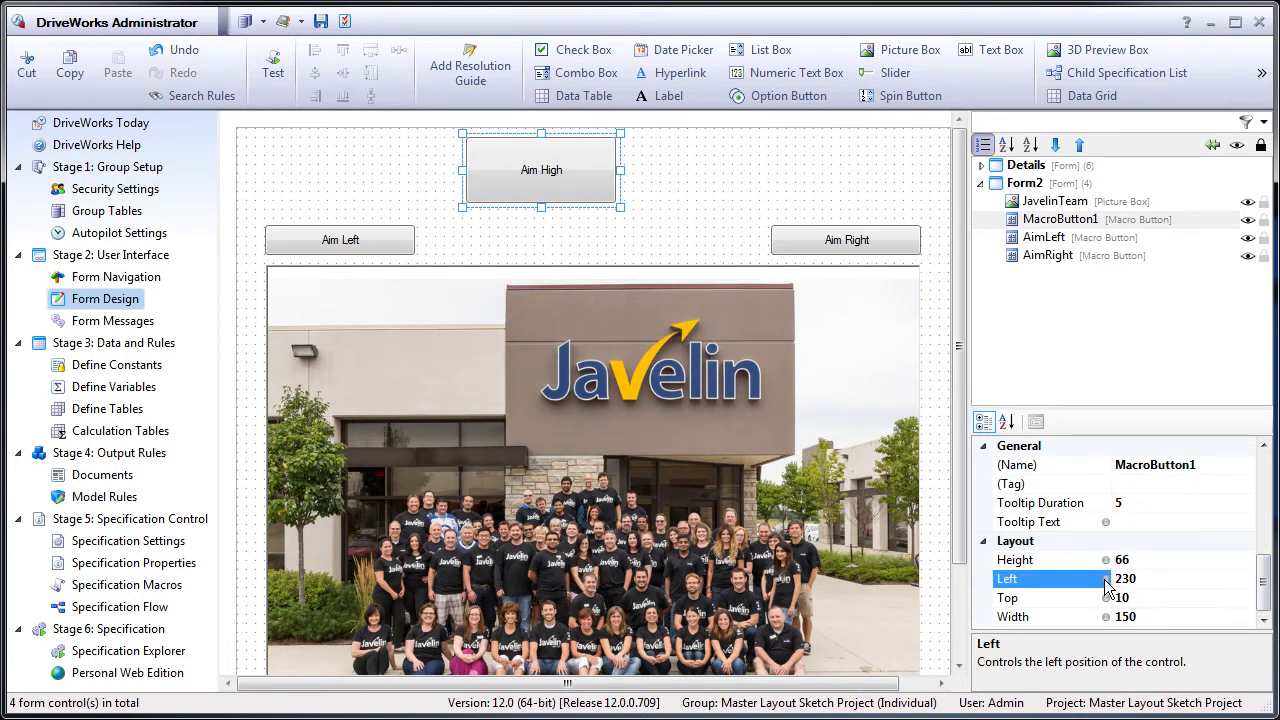
click(1106, 580)
click(1245, 580)
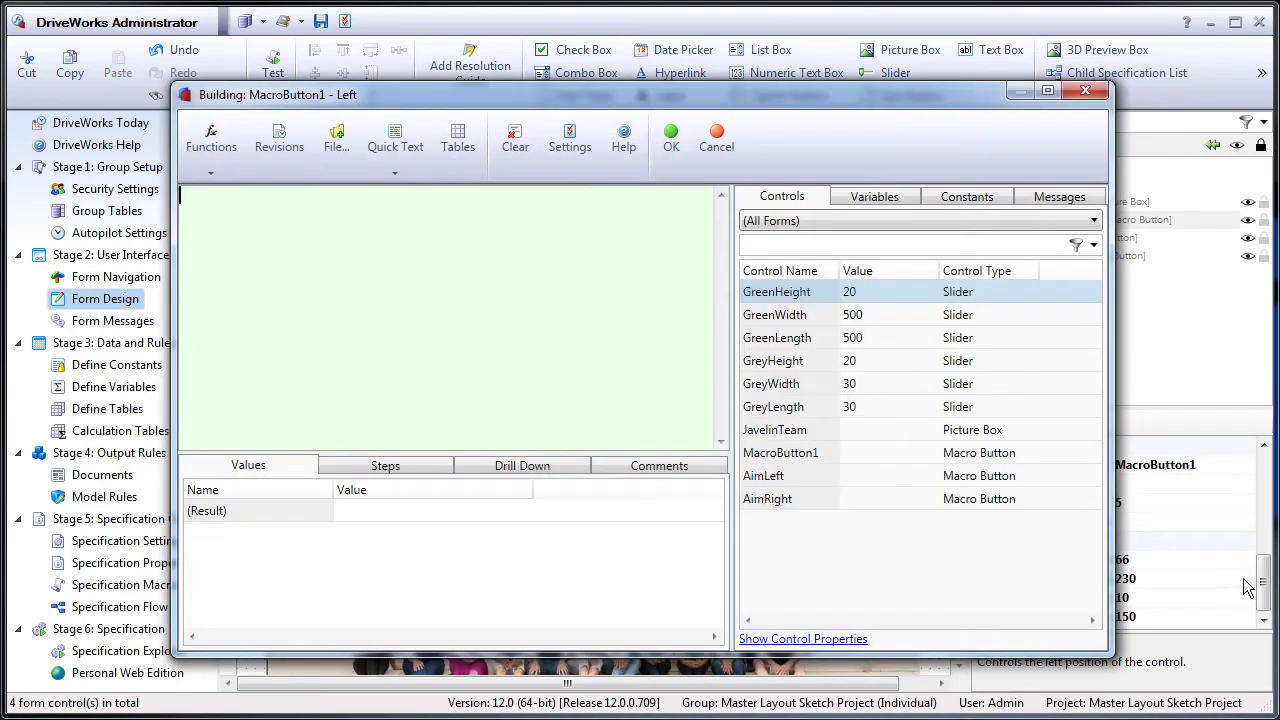
text(dw)
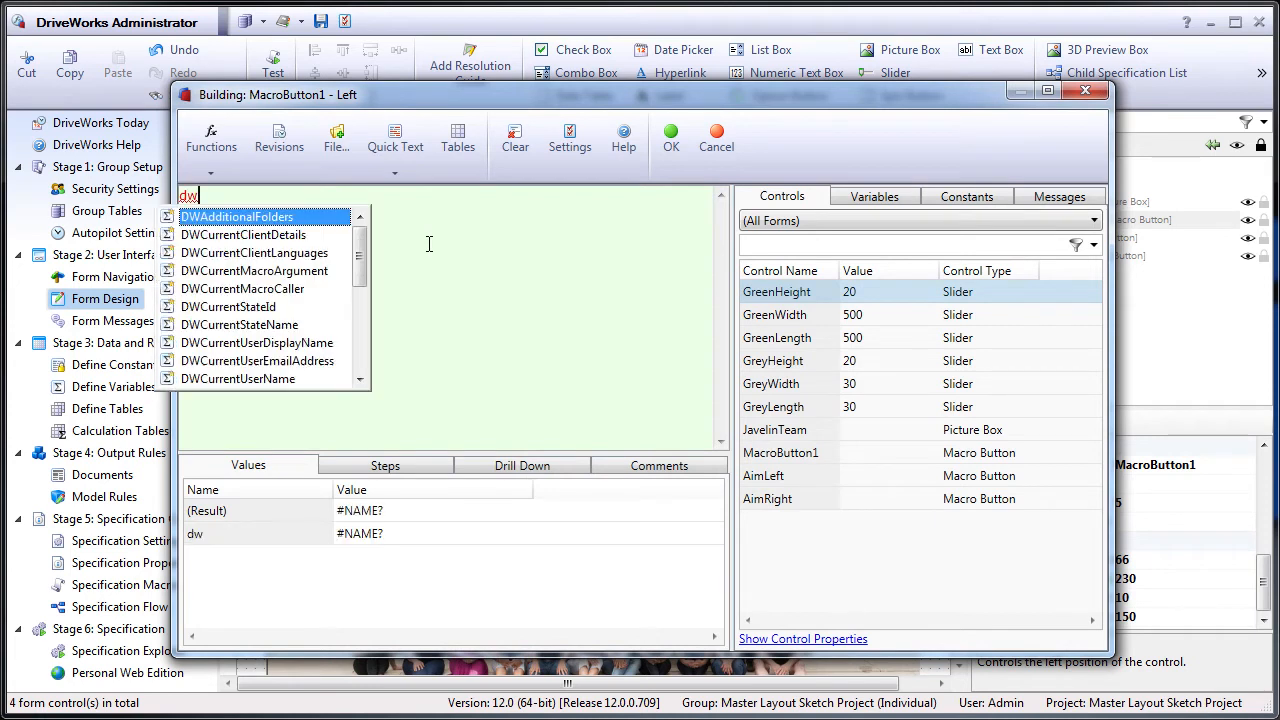
text(form)
key(Return)
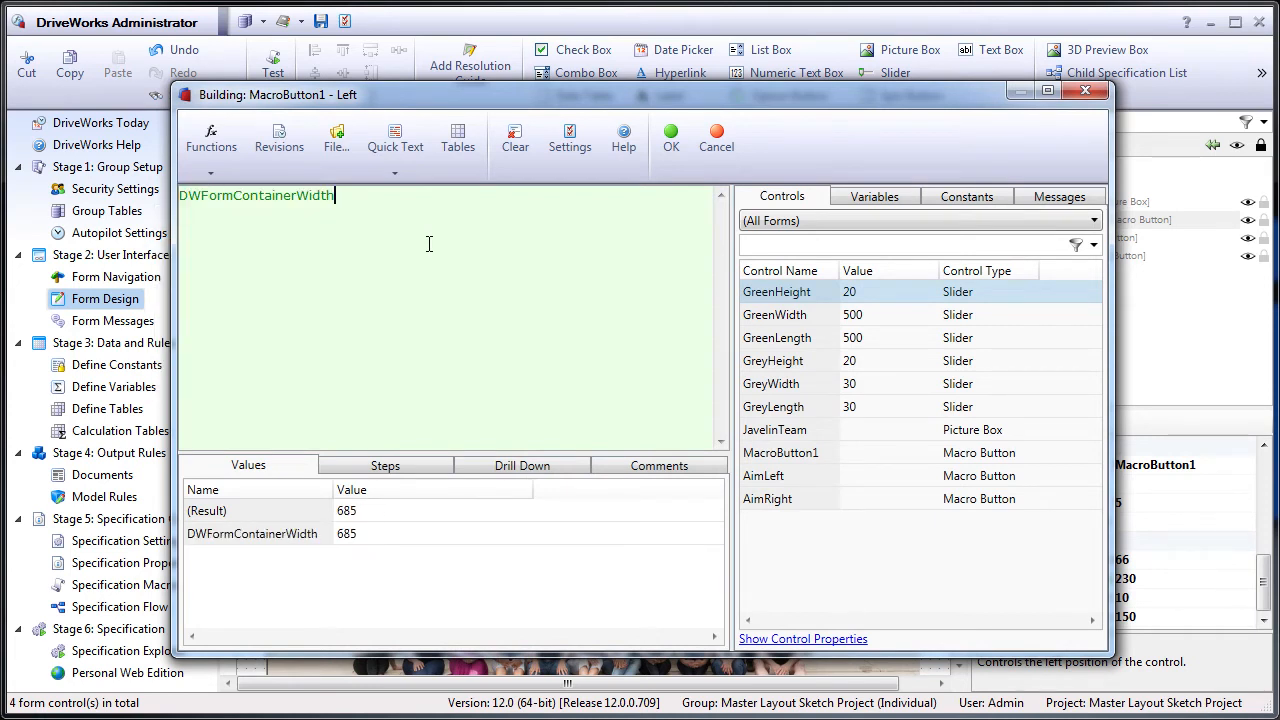
text(-75)
click(670, 150)
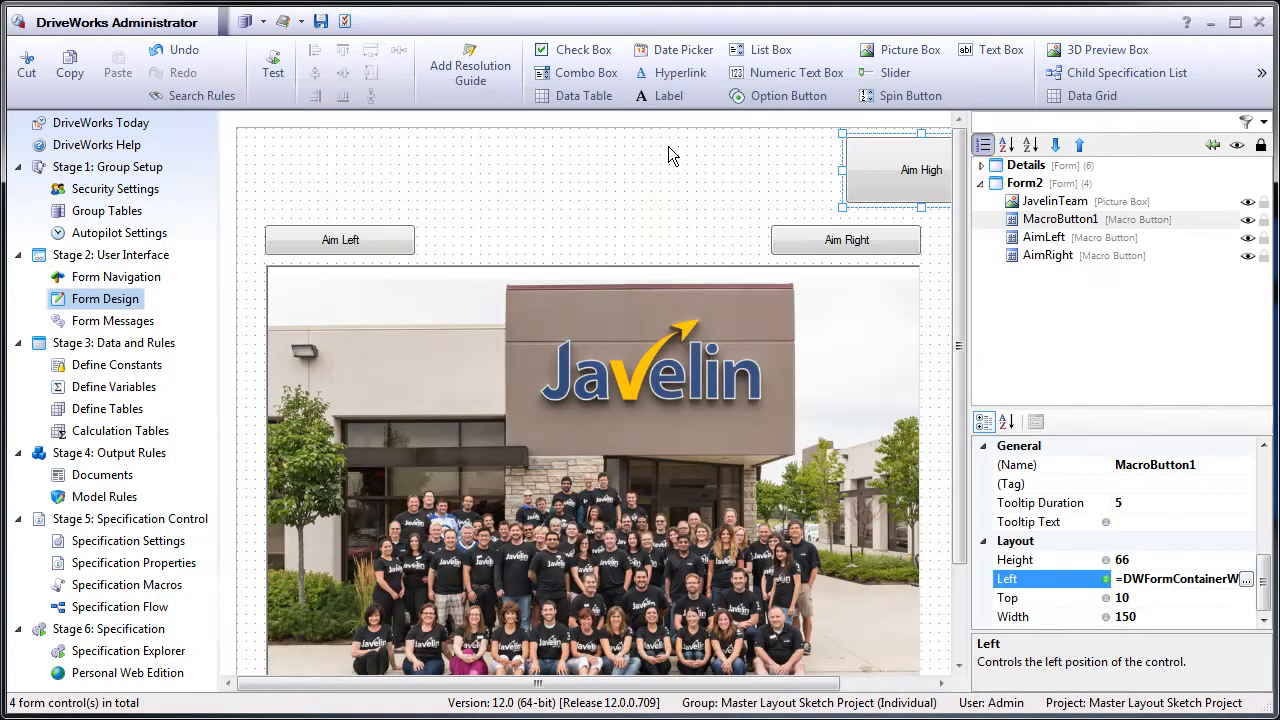
click(758, 183)
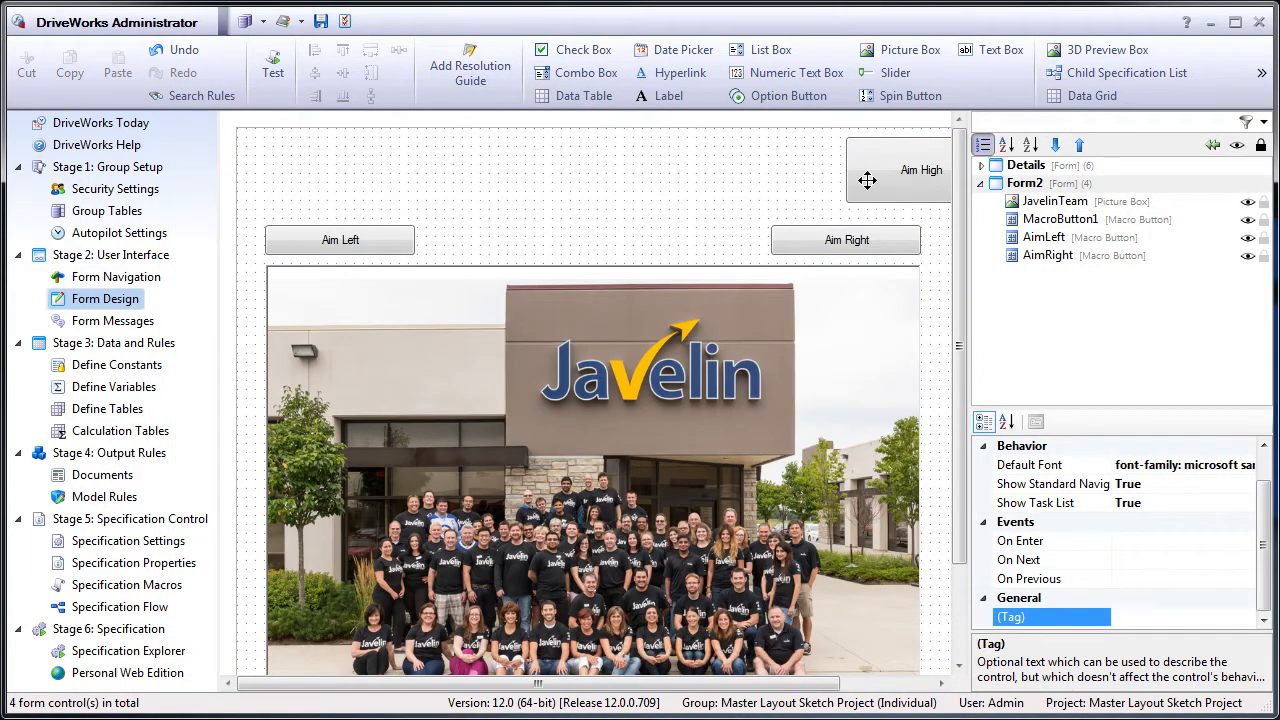
Step: Revise the Aim High button's Left rule with parentheses so that the button is centred across the form container's width
click(867, 182)
drag(1265, 558, 1265, 602)
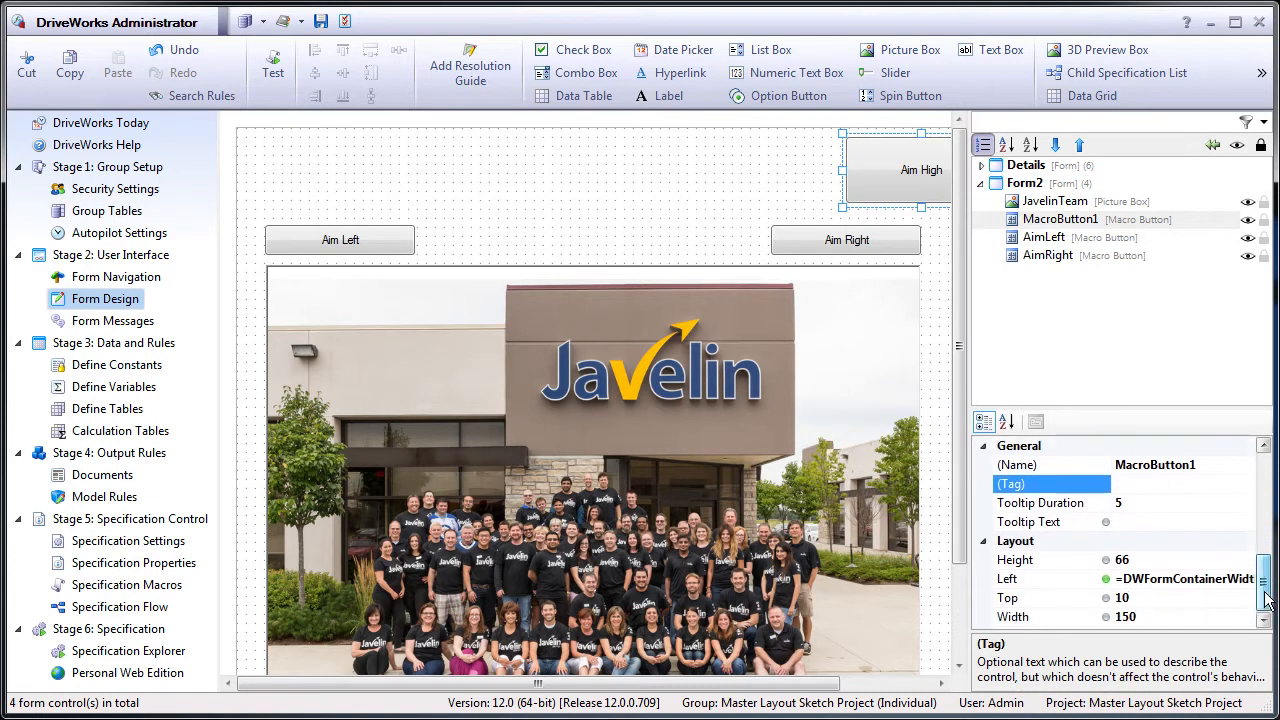
click(1182, 581)
click(1245, 580)
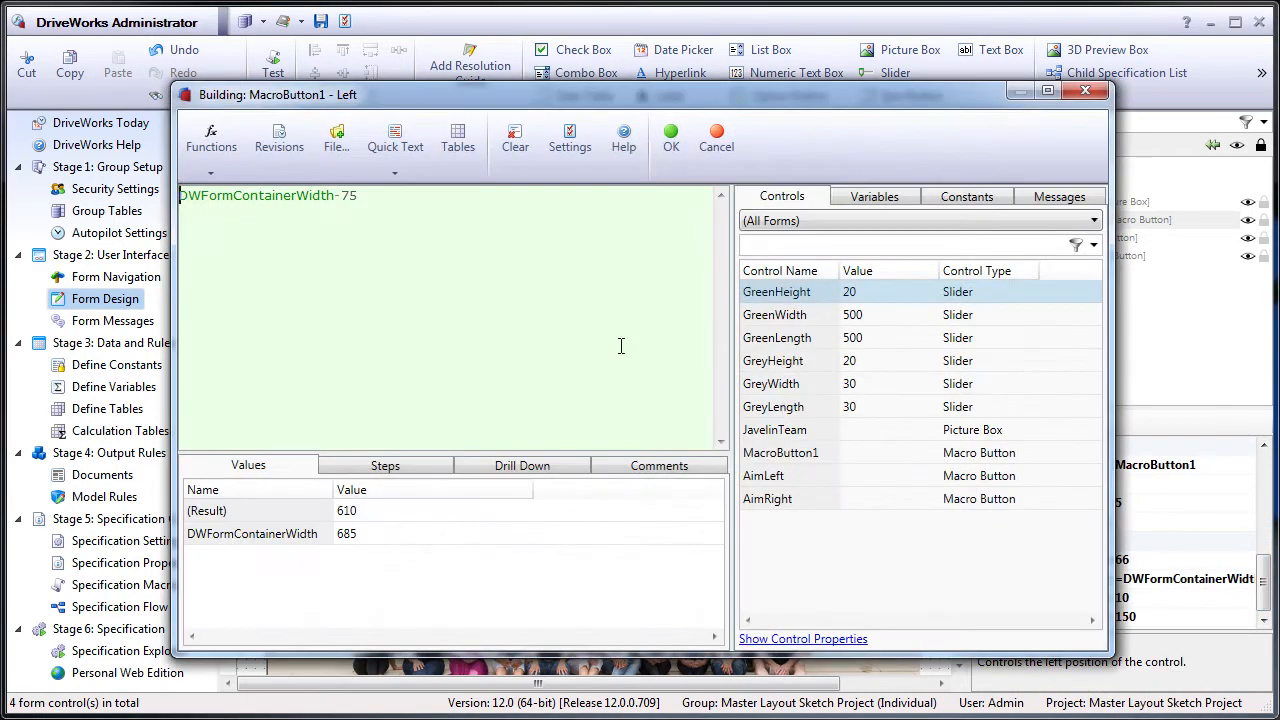
text(()
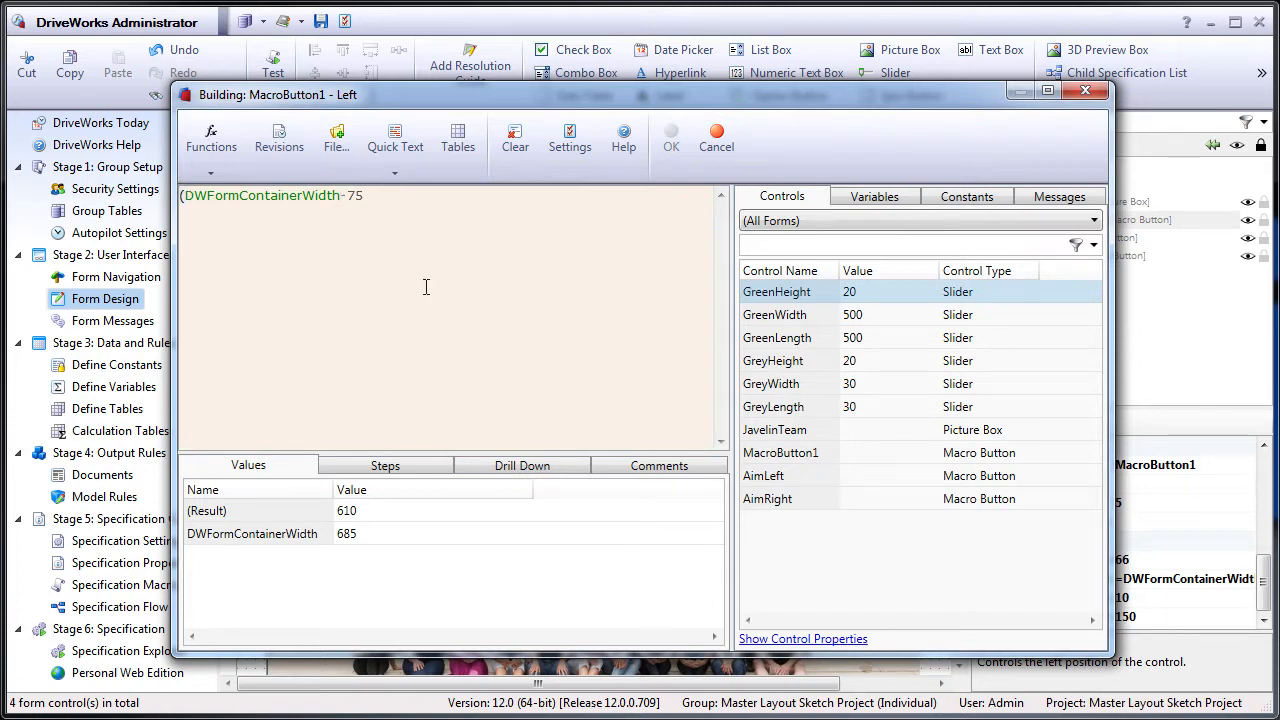
text())
click(671, 140)
click(751, 192)
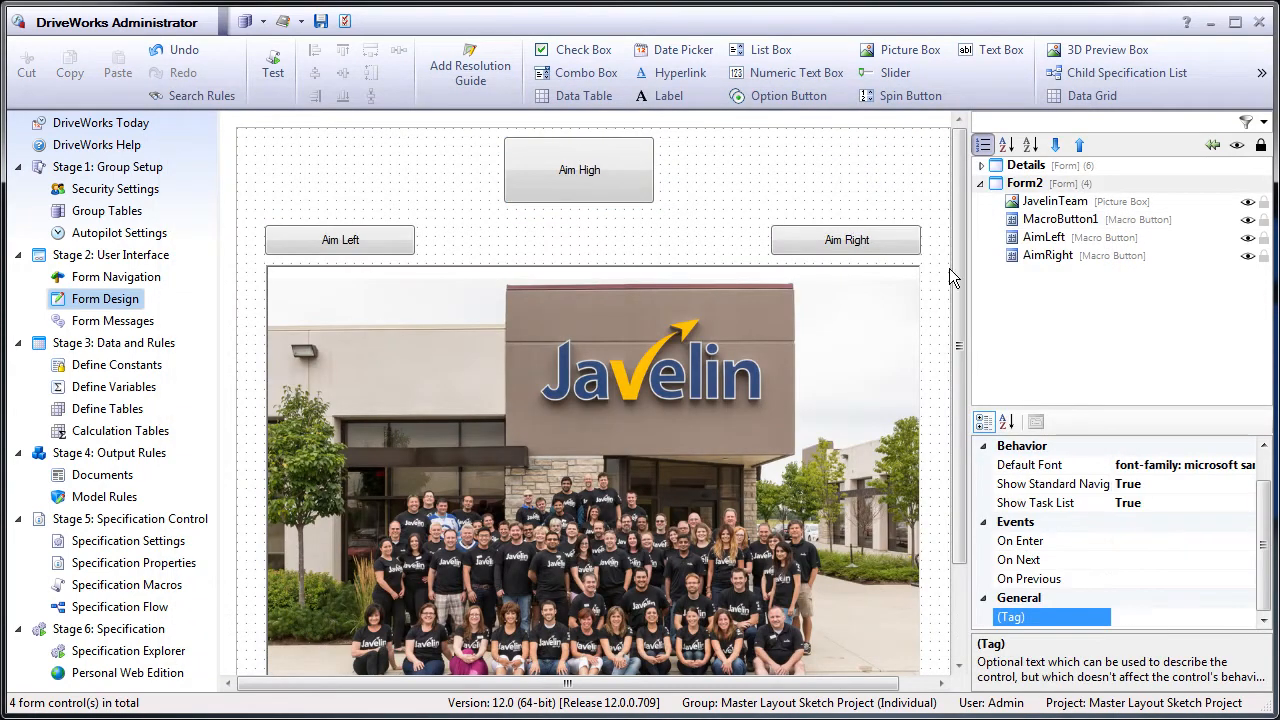
Step: Resize the form area narrower and wider to examine how the buttons and picture adapt, down to the form's lower edge
drag(952, 278, 752, 271)
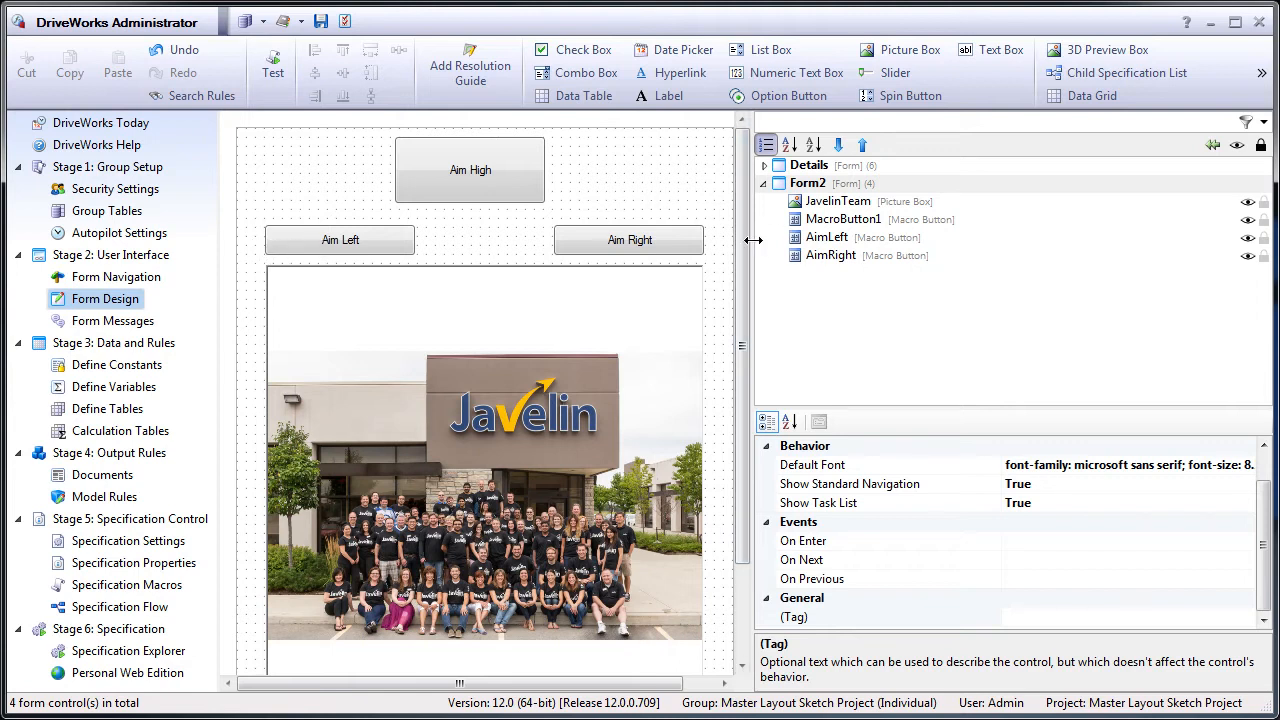
drag(752, 241, 947, 256)
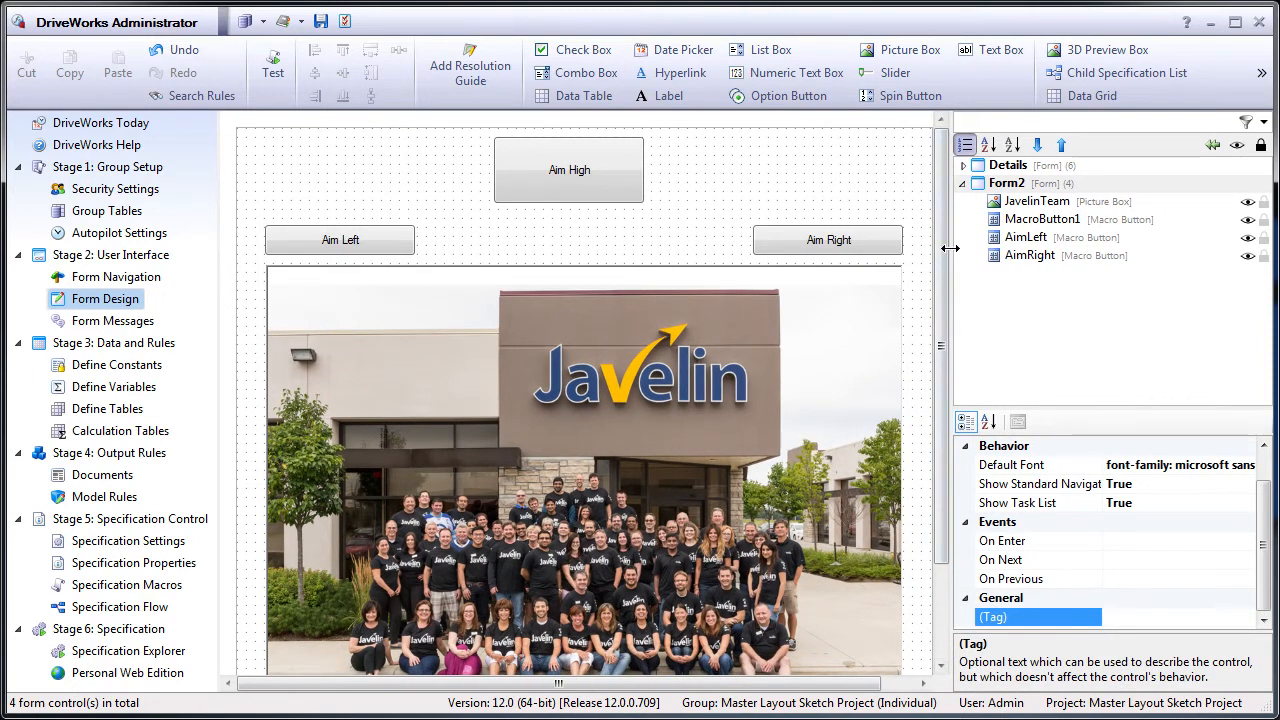
drag(952, 252, 522, 245)
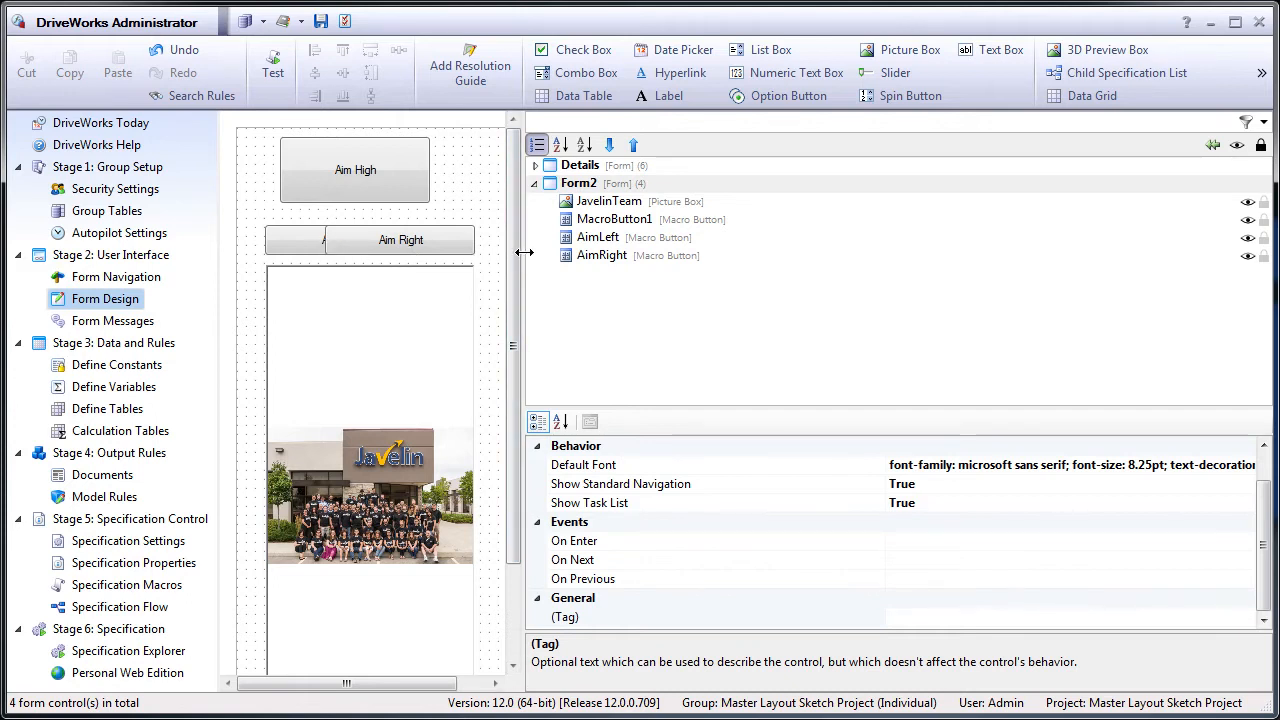
drag(519, 252, 658, 257)
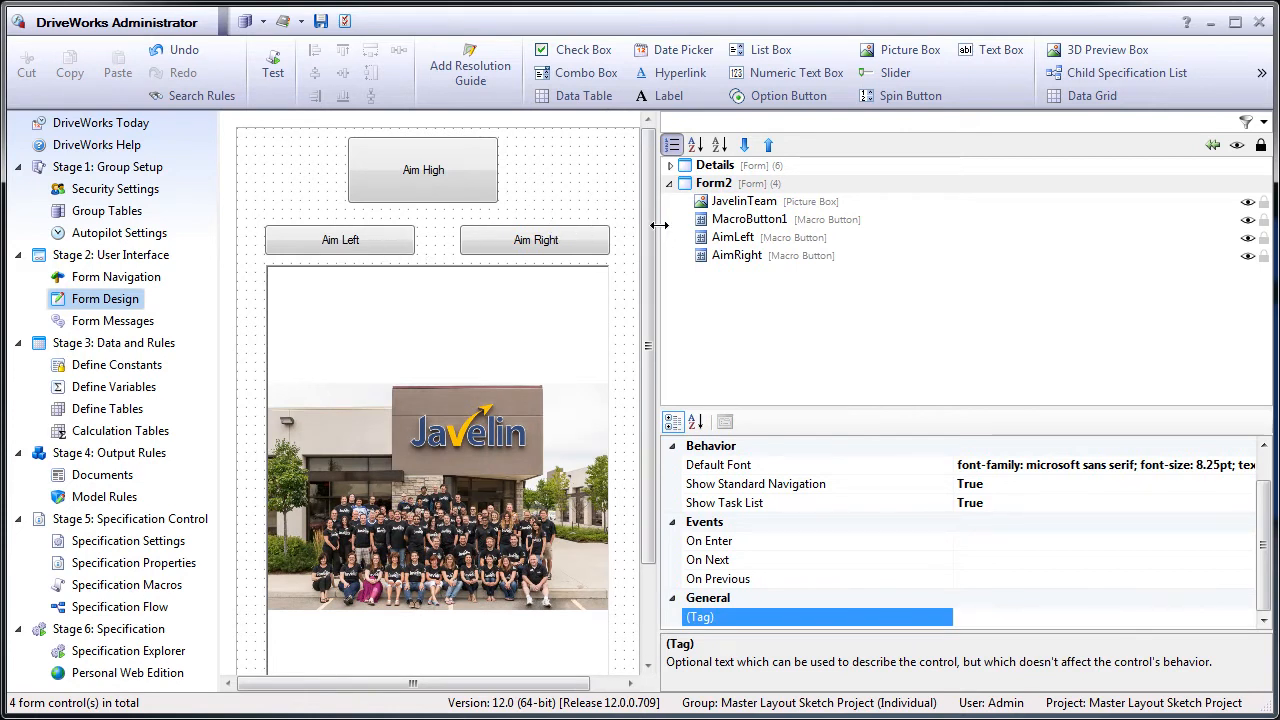
drag(656, 228, 625, 228)
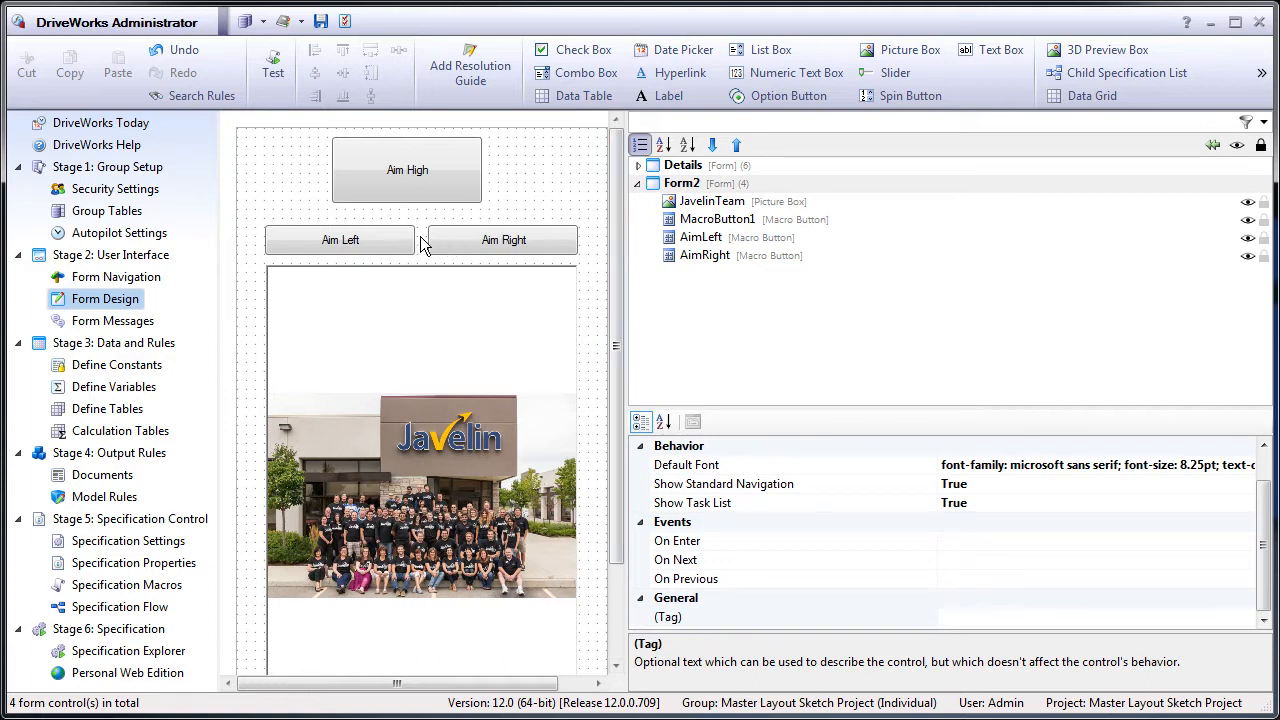
scroll(600, 210, down, 3)
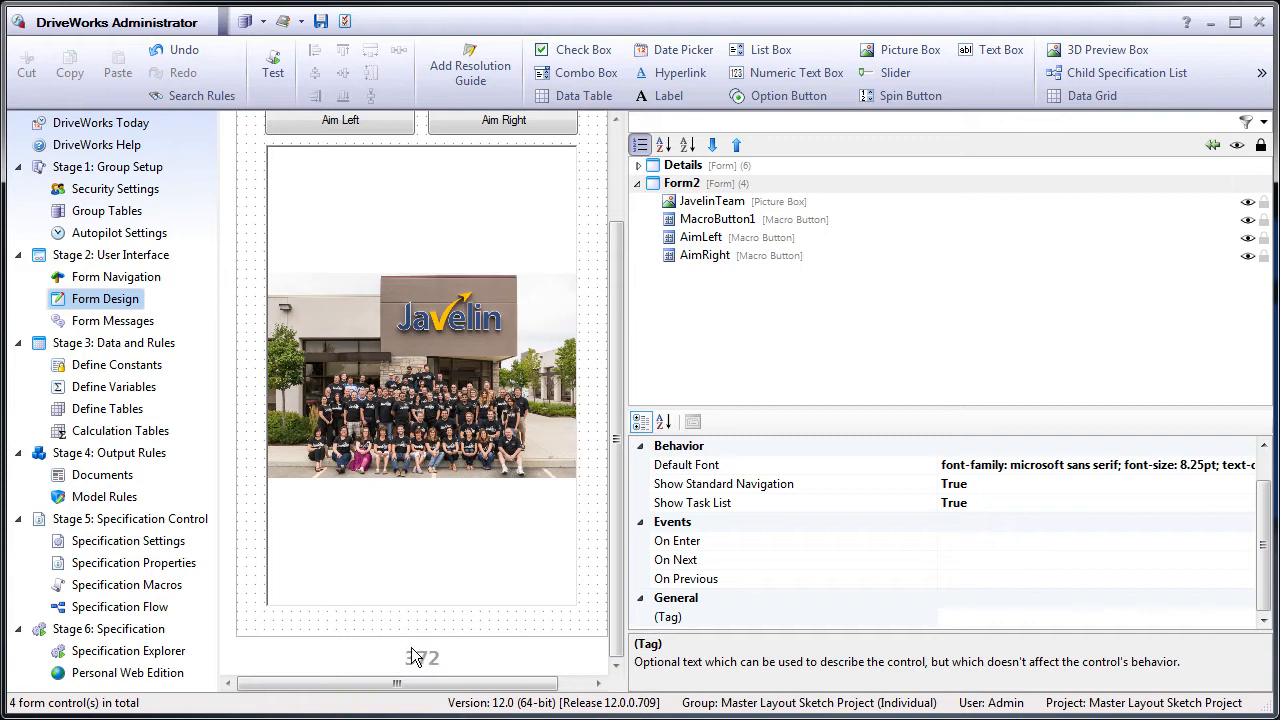
drag(619, 304, 615, 204)
Step: Switch the Aim Right button's Top layout property from static to dynamic
click(508, 246)
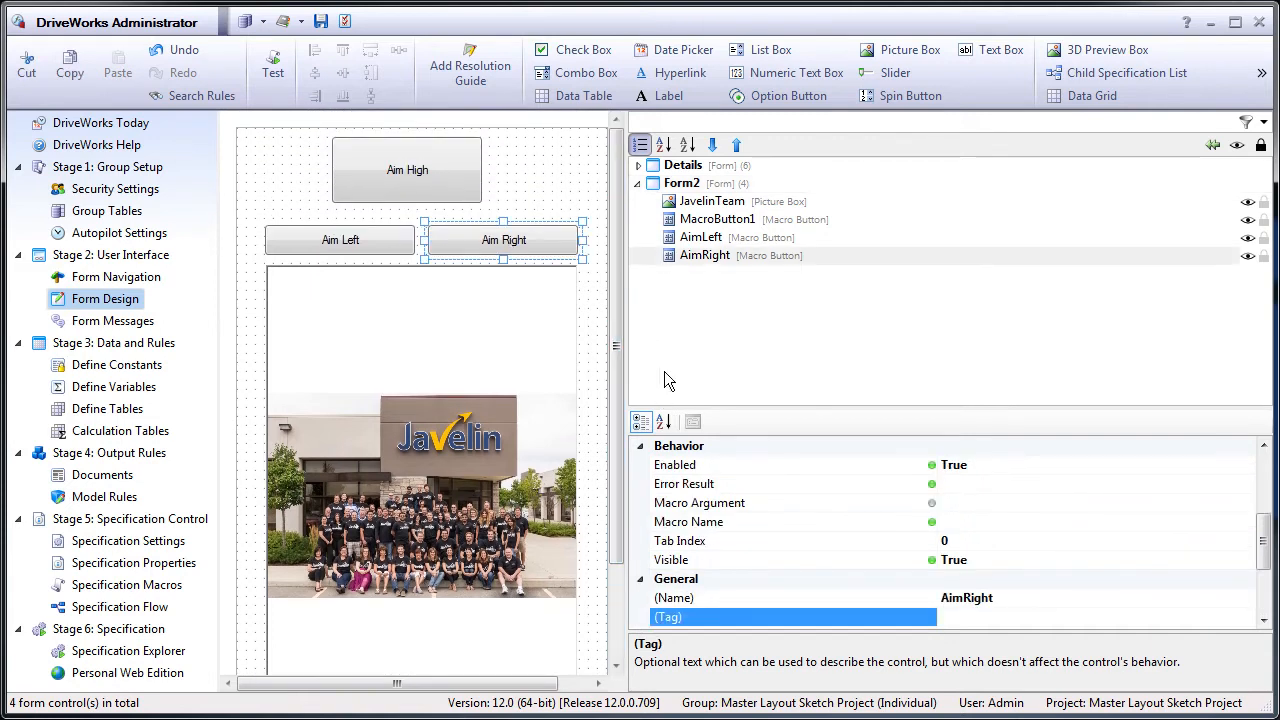
drag(1265, 545, 1264, 585)
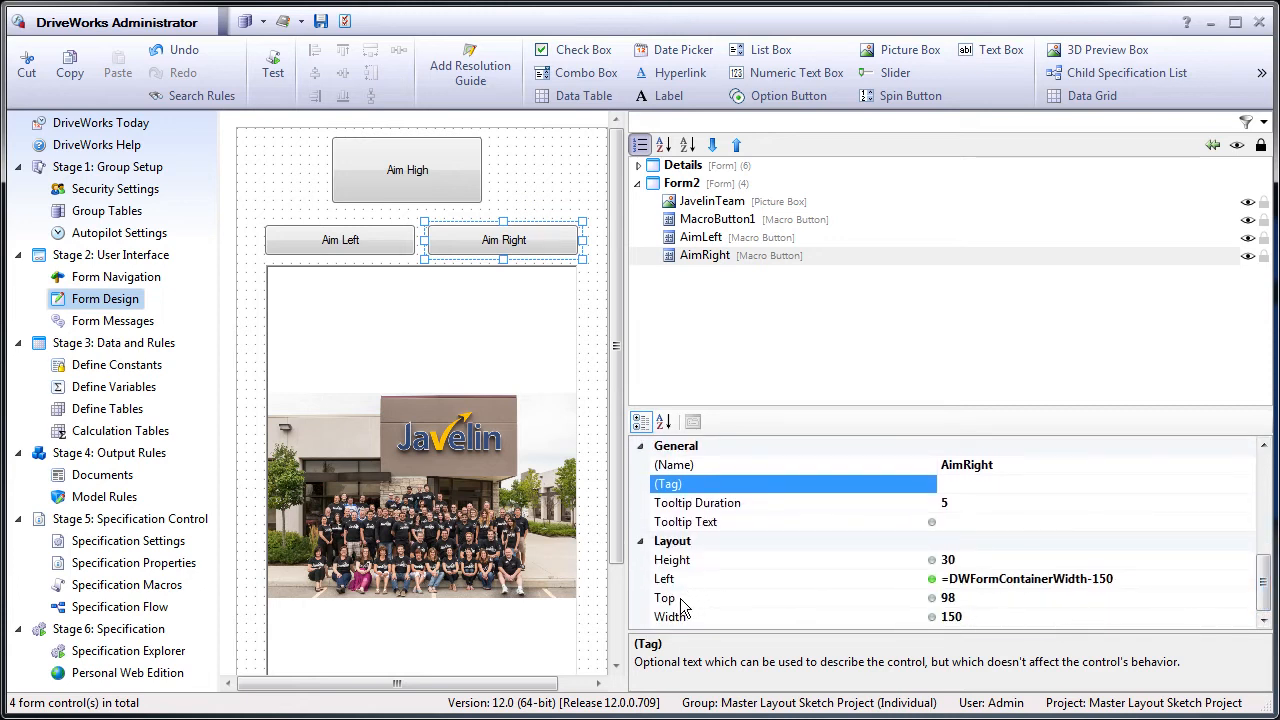
click(759, 604)
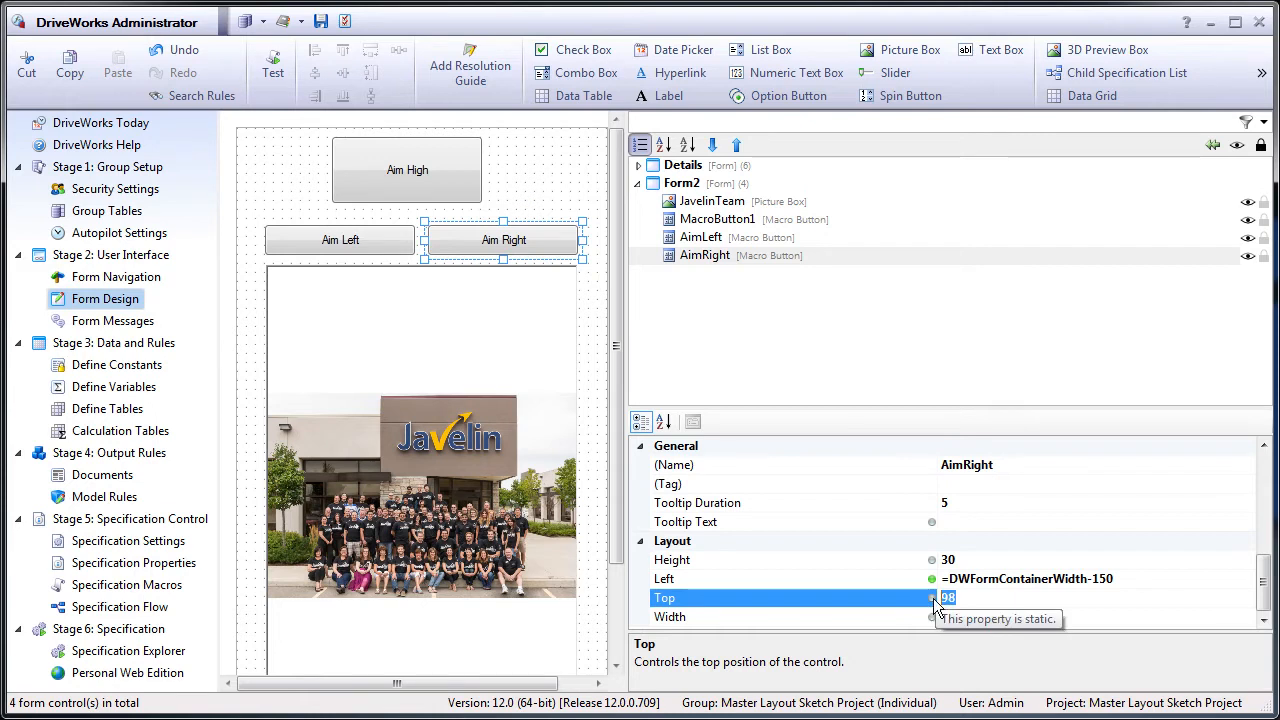
click(931, 599)
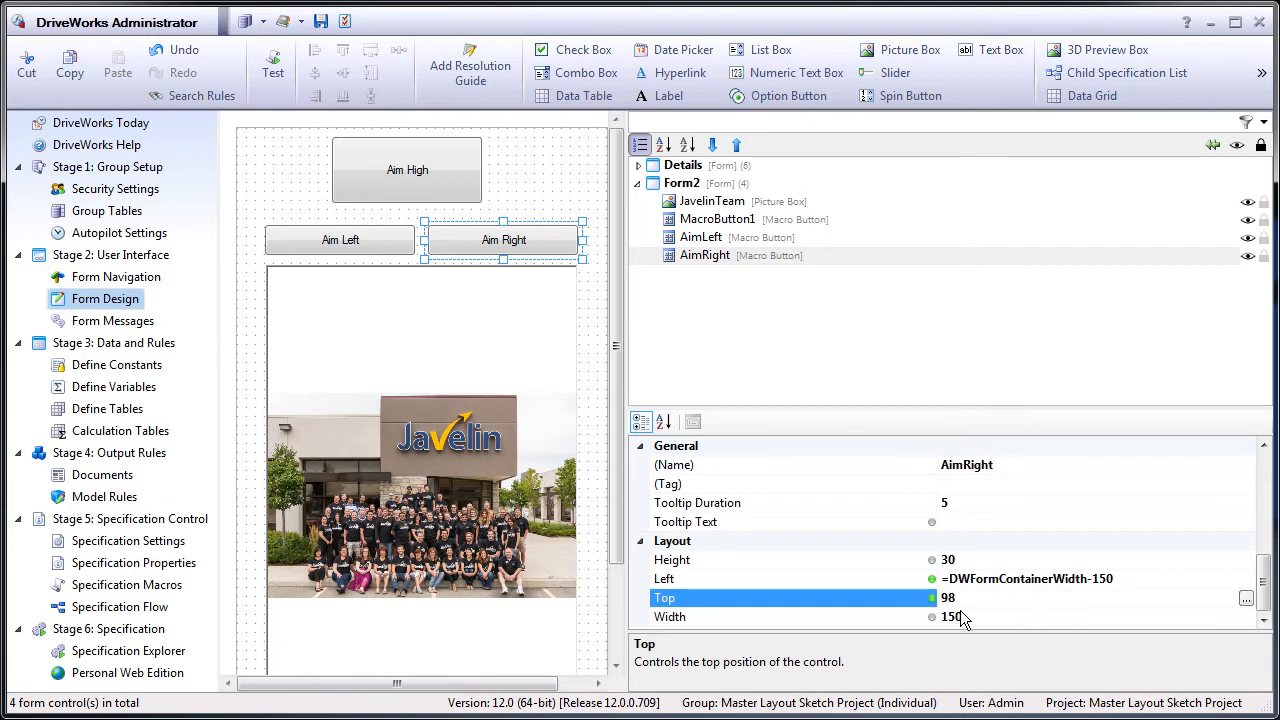
Step: Build the Aim Right button's Top rule as If(DWFormContainerWidth>375,92,52) and widen the form area to check the button's position
click(1246, 600)
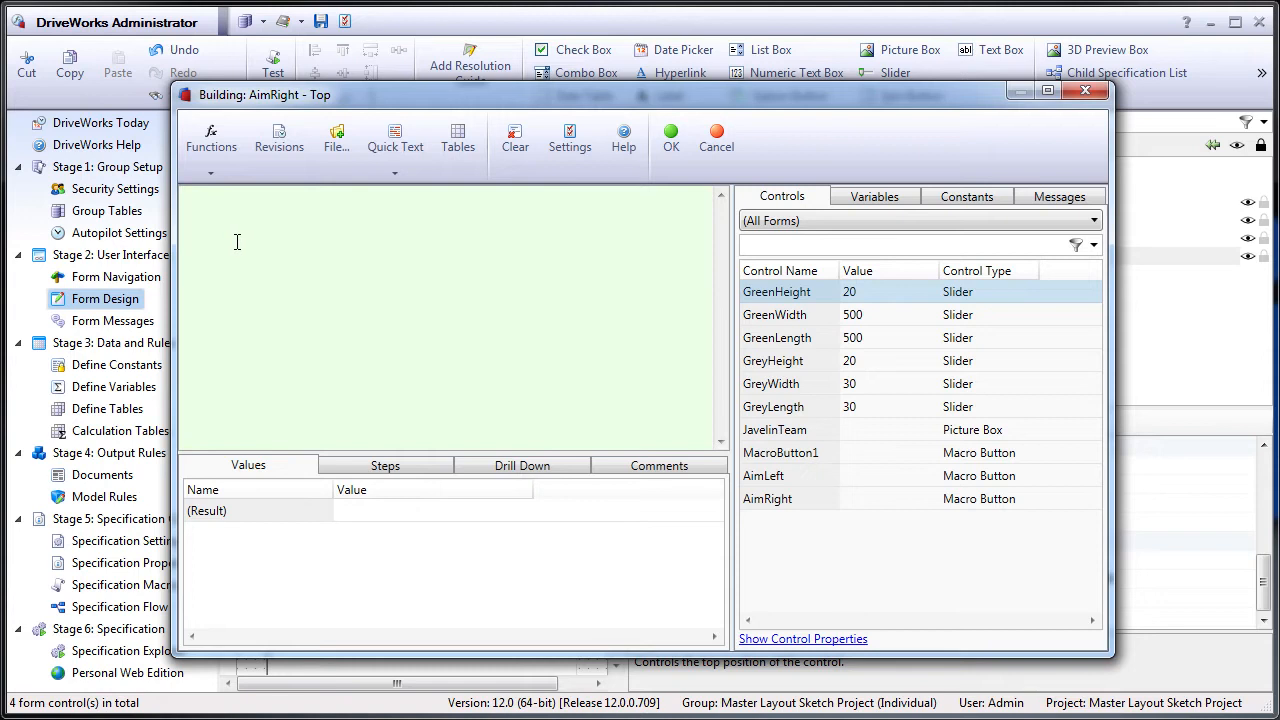
text(If()
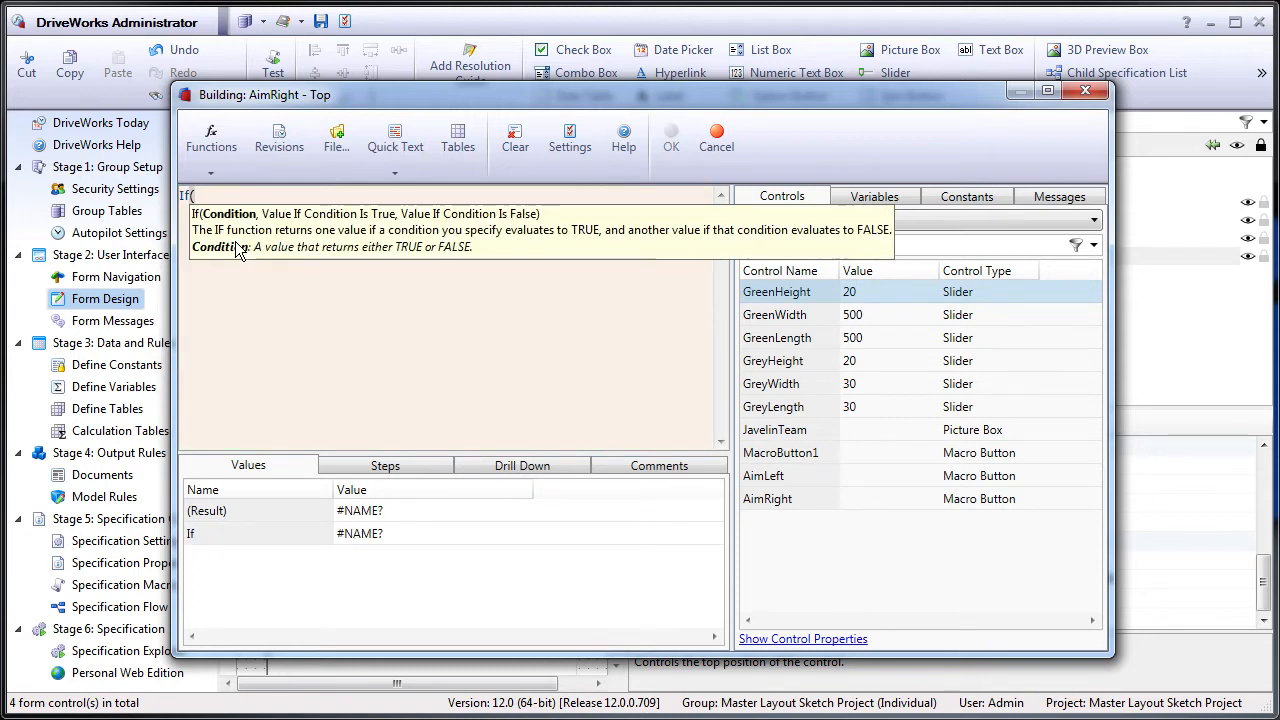
text(dwform)
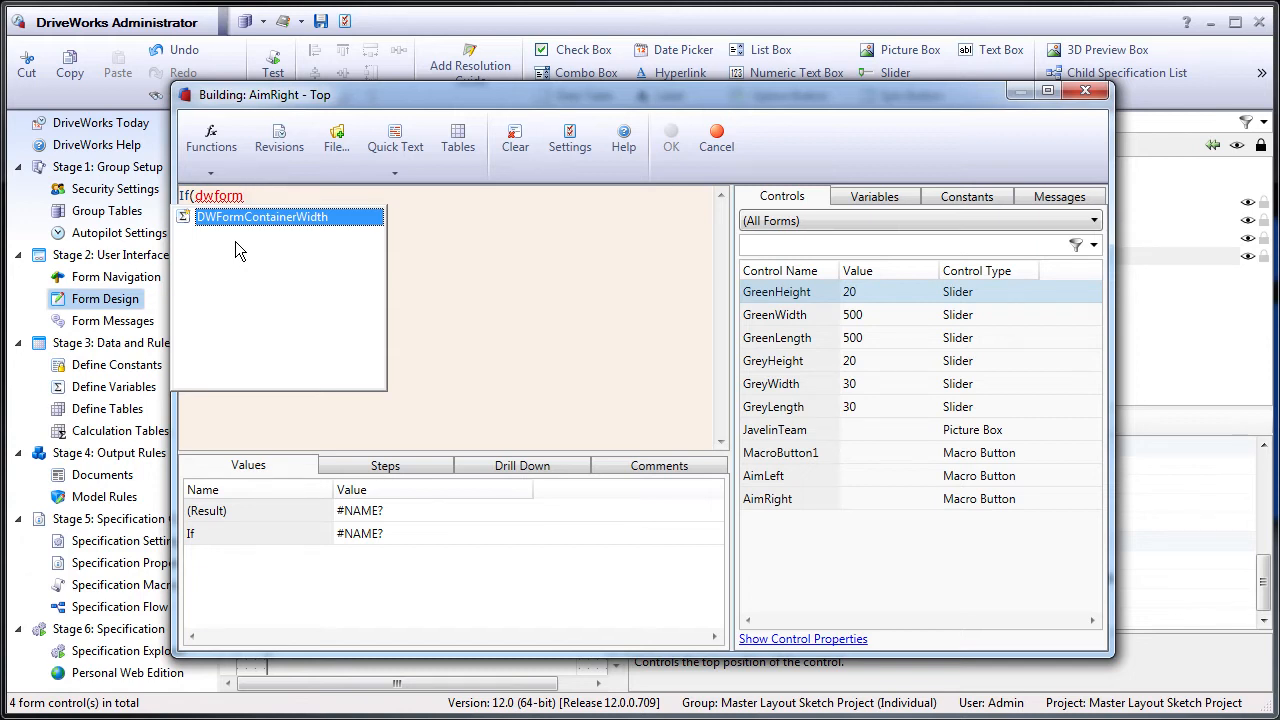
text(>)
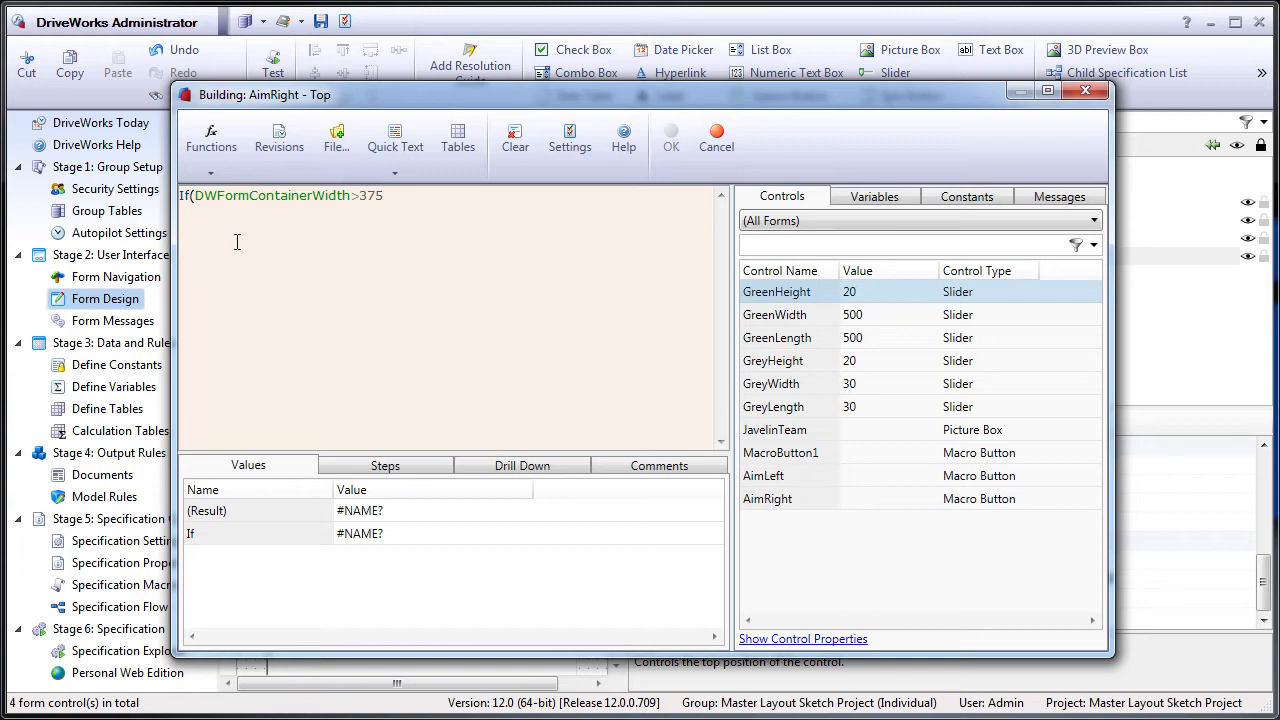
text(375,92,)
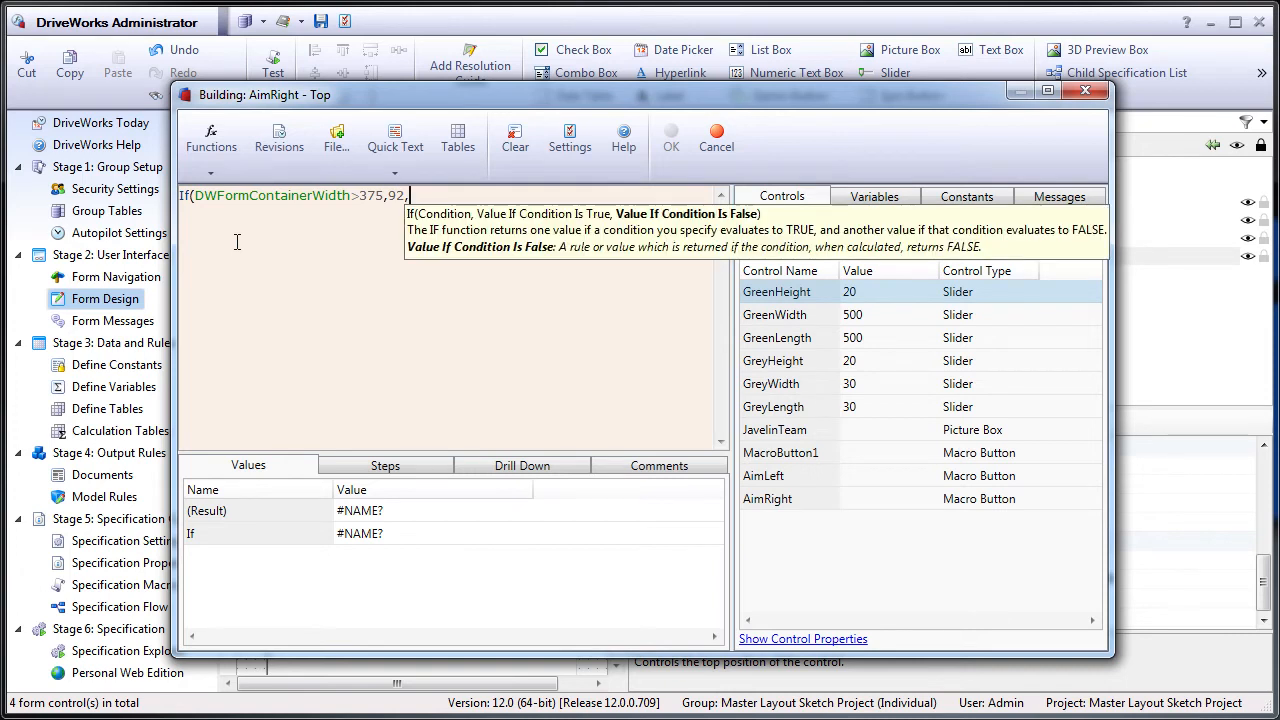
drag(679, 95, 636, 162)
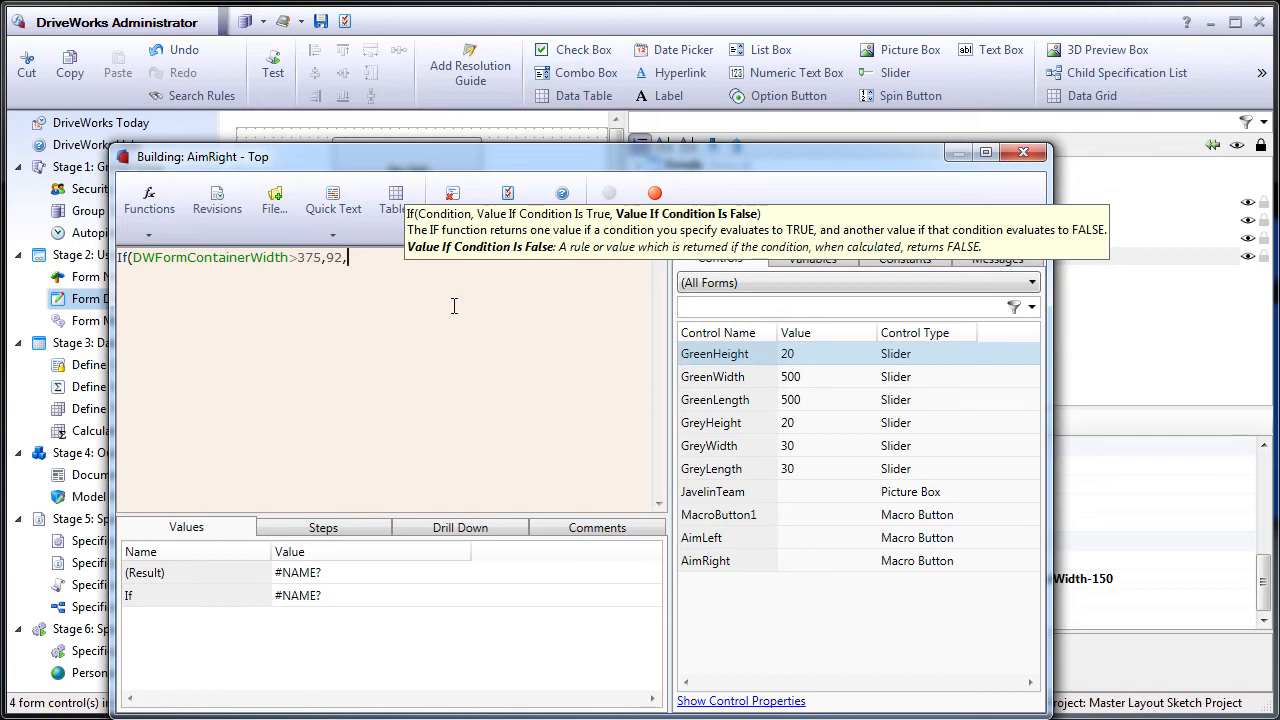
text(52)
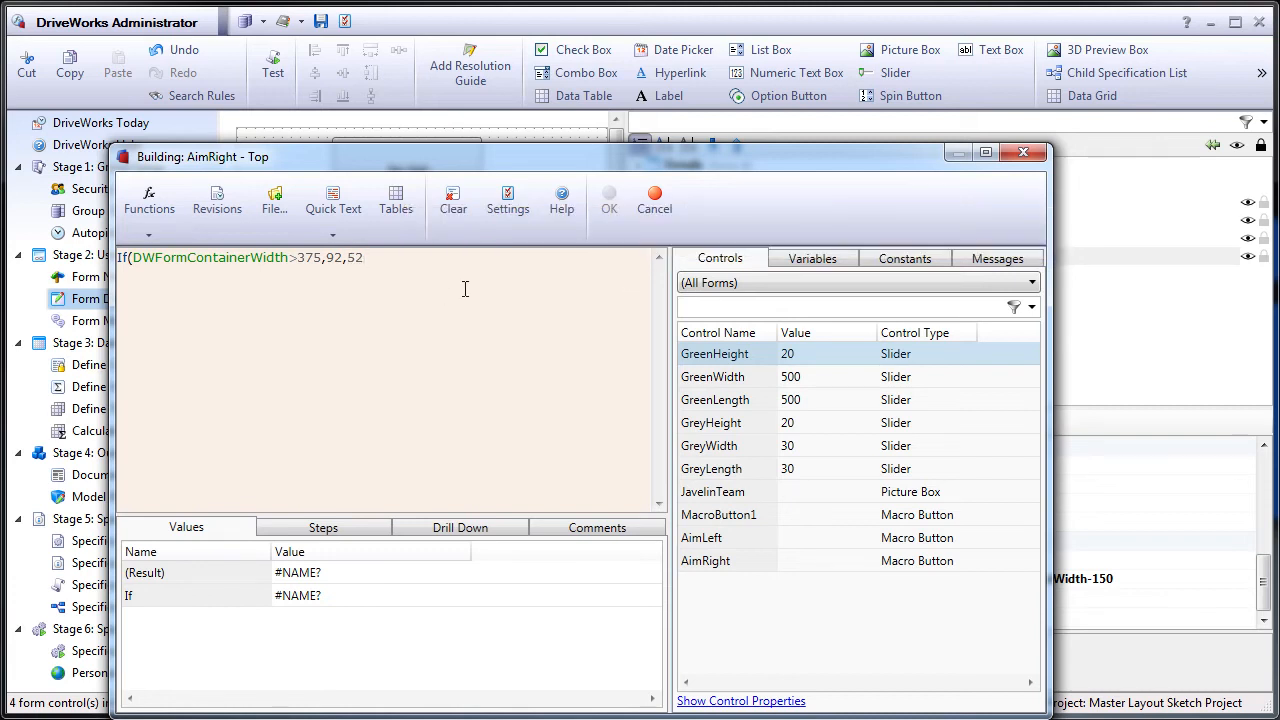
text())
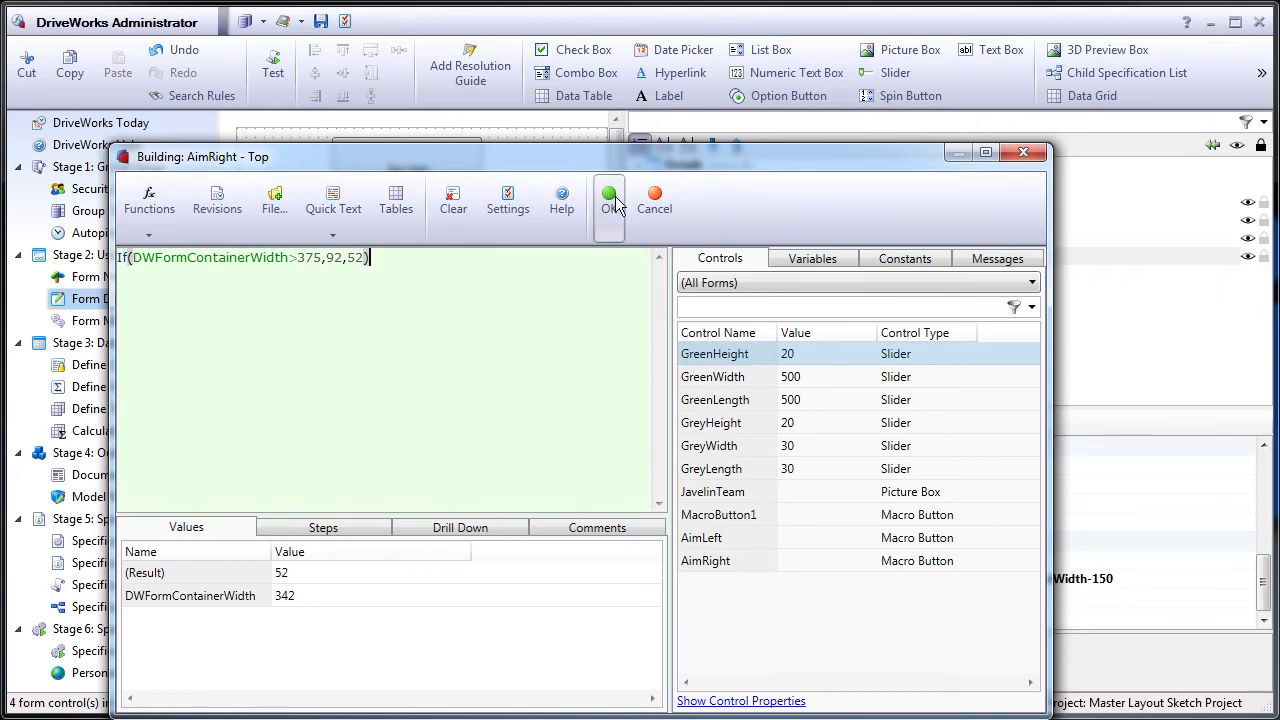
click(610, 205)
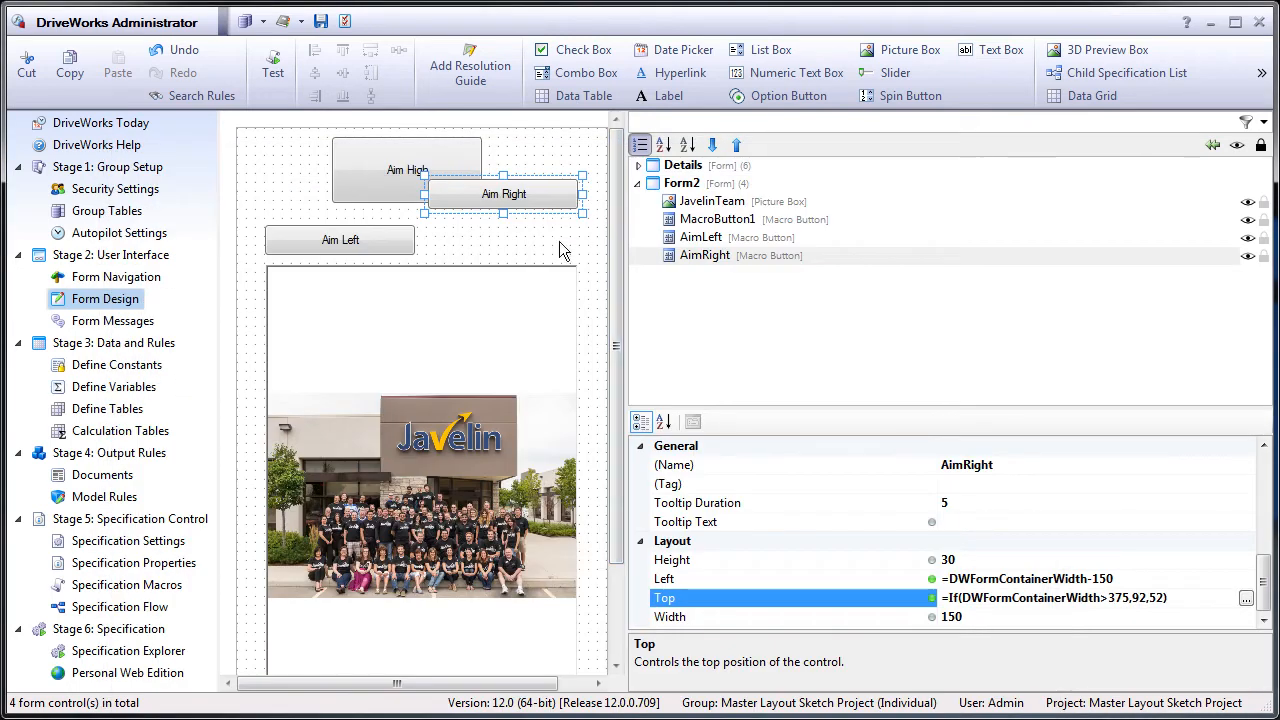
drag(624, 277, 672, 300)
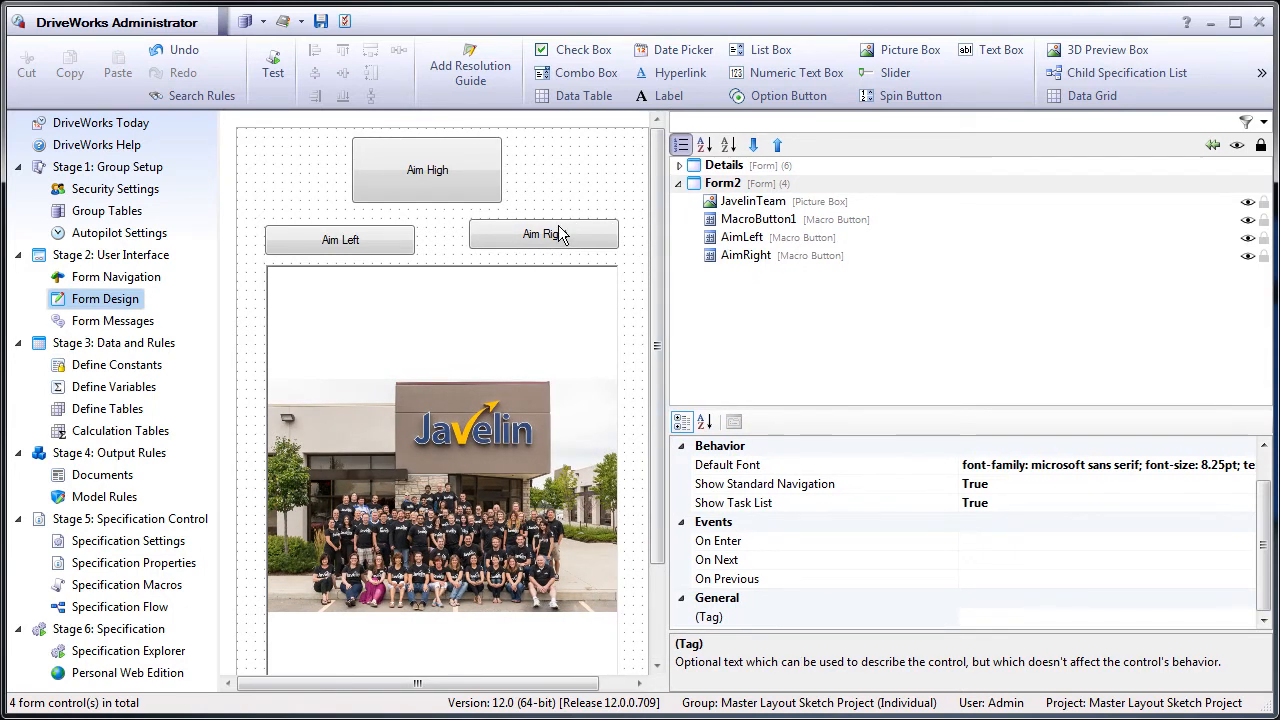